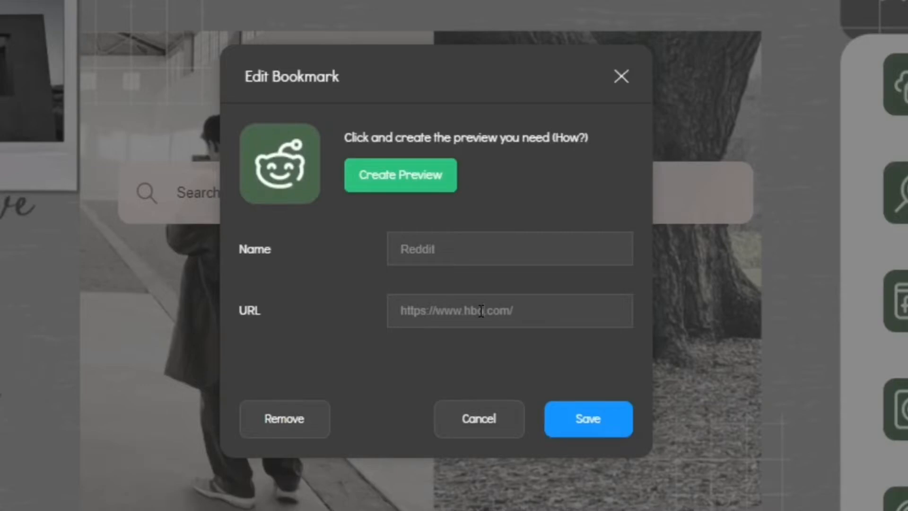
Name the bookmark Reddit and save it.
type("eddit")
left_click(580, 421)
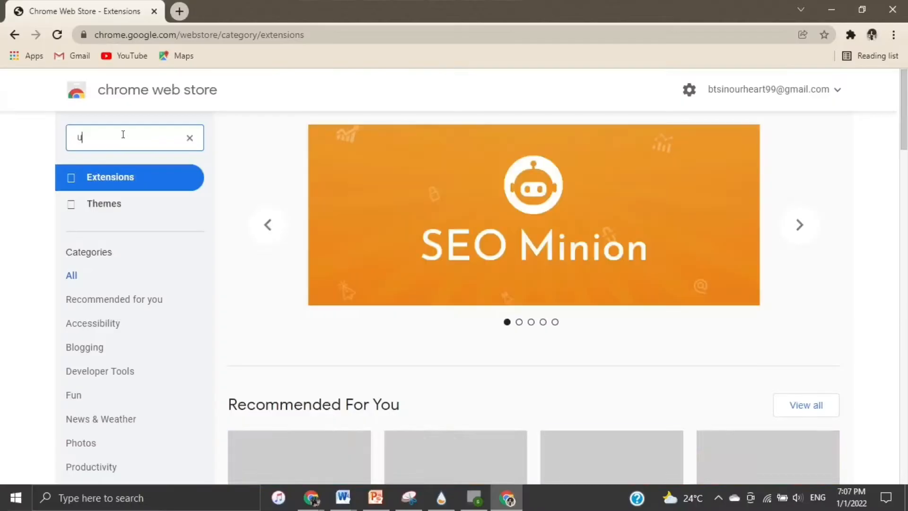
Search the Chrome Web Store for "u tabs" and open the uTab - Unlimited Custom Dashboard extension page.
type("tab")
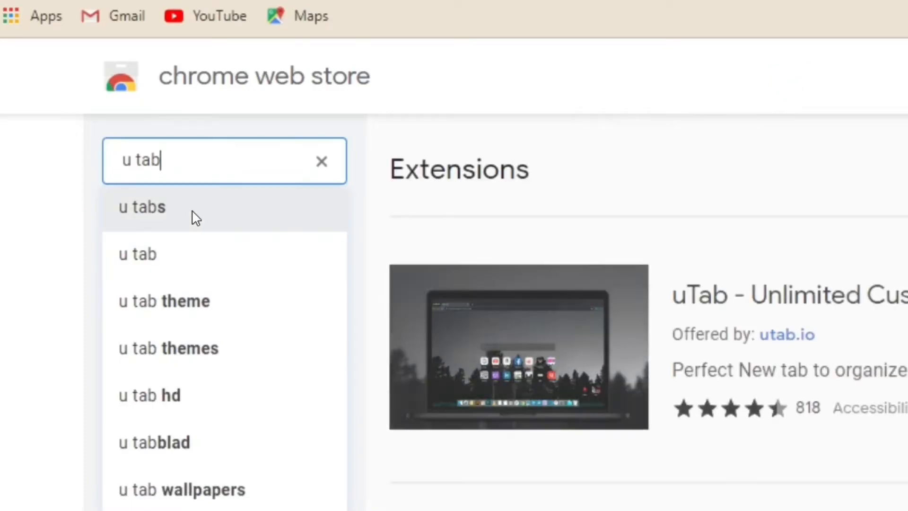
left_click(194, 217)
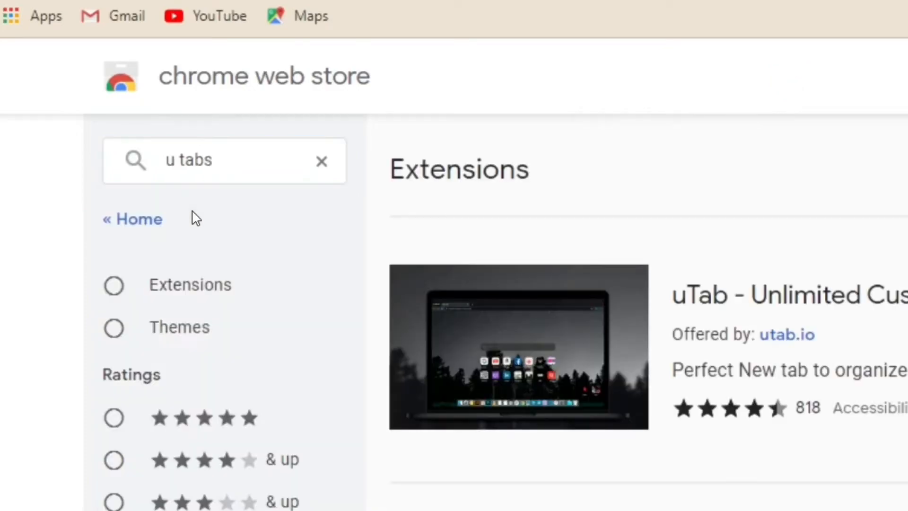
scroll(549, 484, "down", 3)
left_click(529, 348)
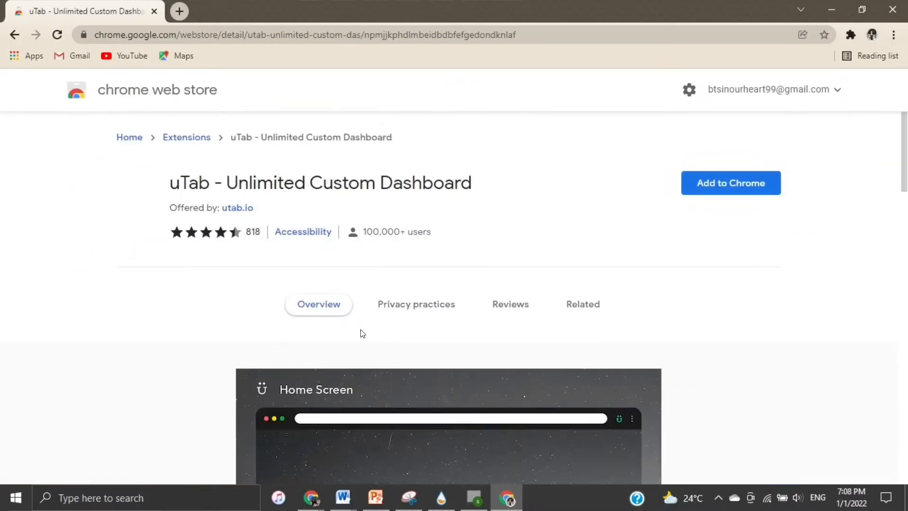
Add the uTab - Unlimited Custom Dashboard extension to Chrome.
scroll(725, 182, "down", 2)
scroll(697, 172, "up", 2)
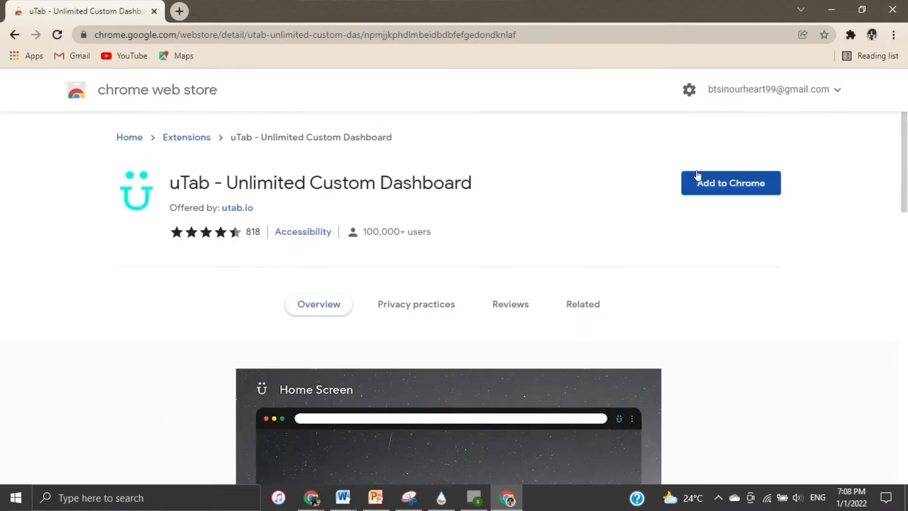
left_click(706, 181)
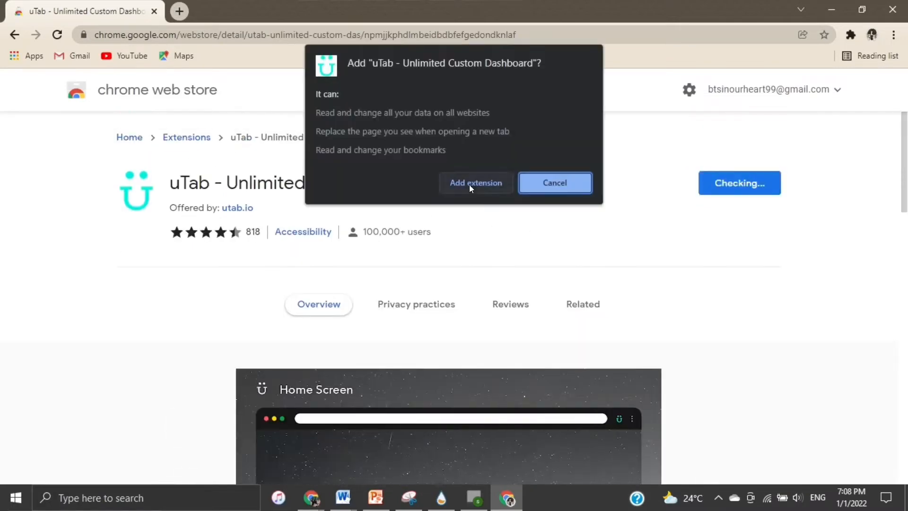
left_click(470, 184)
Look through the preview images on the uTab extension page.
scroll(631, 297, "down", 5)
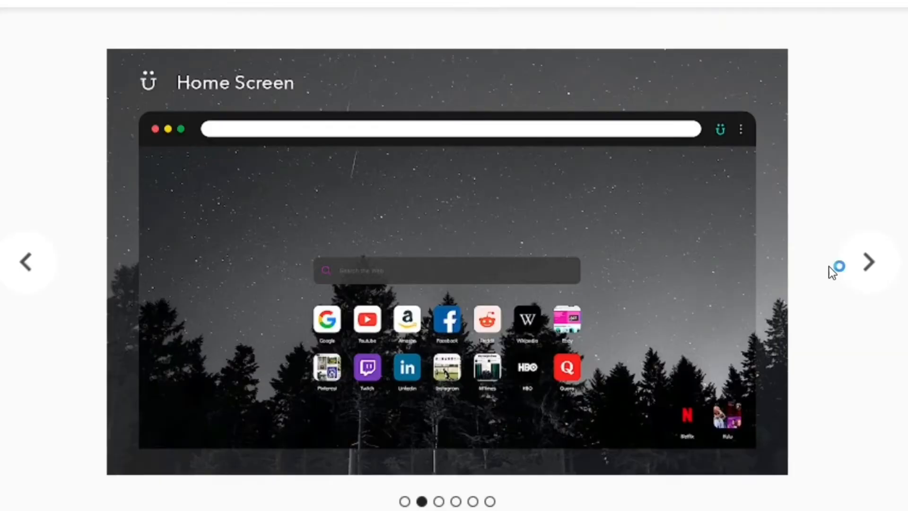
left_click(710, 263)
left_click(869, 261)
left_click(869, 262)
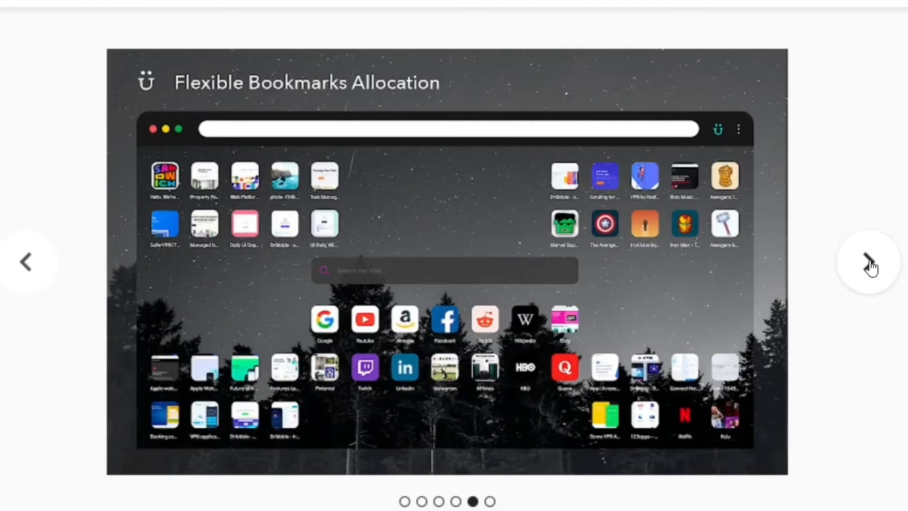
left_click(869, 262)
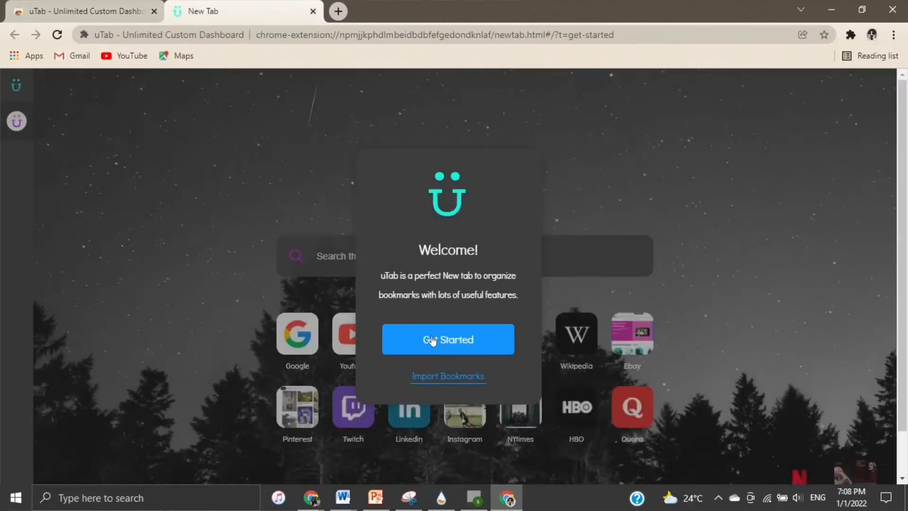
Get started with uTab and save image "1" from the Rkive theme folder as the custom background.
left_click(432, 340)
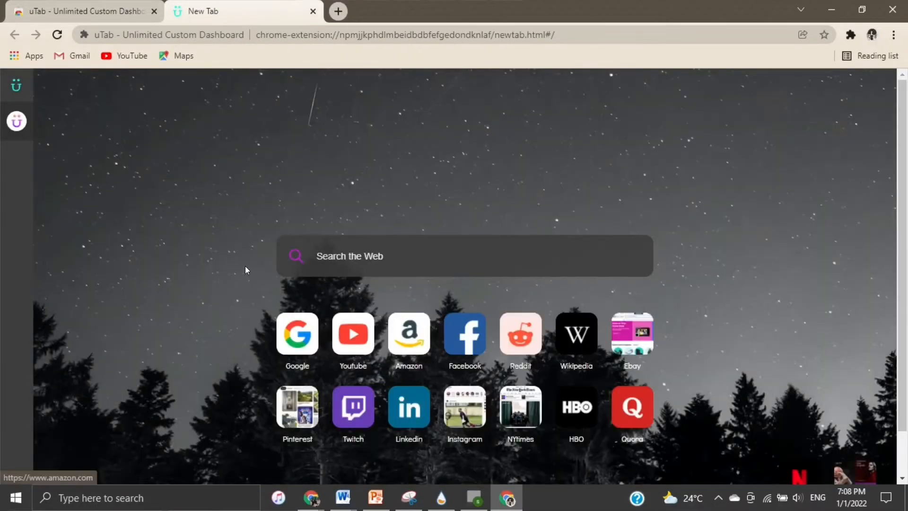
mouse_move(24, 86)
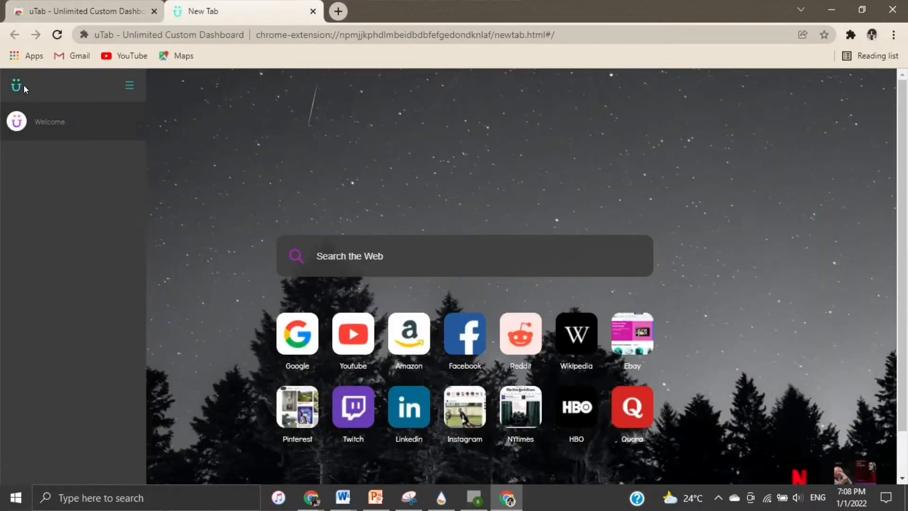
left_click(133, 81)
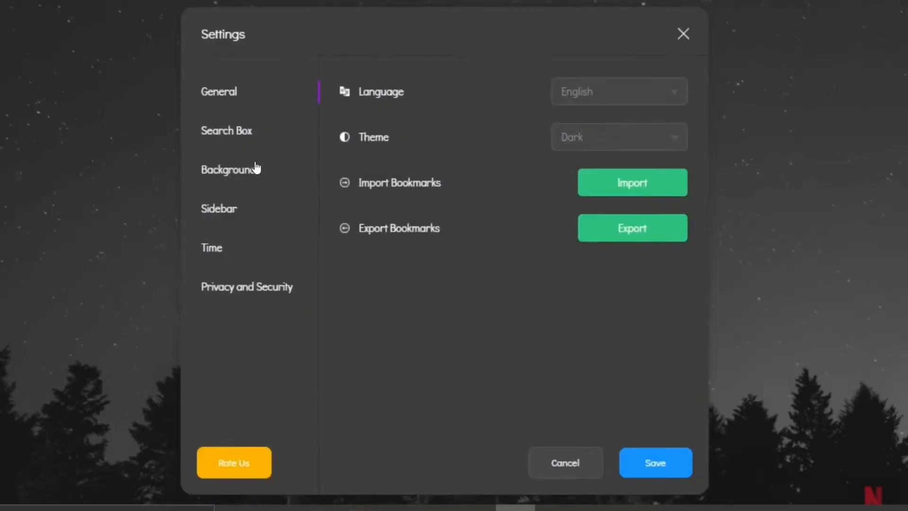
left_click(255, 168)
left_click(358, 249)
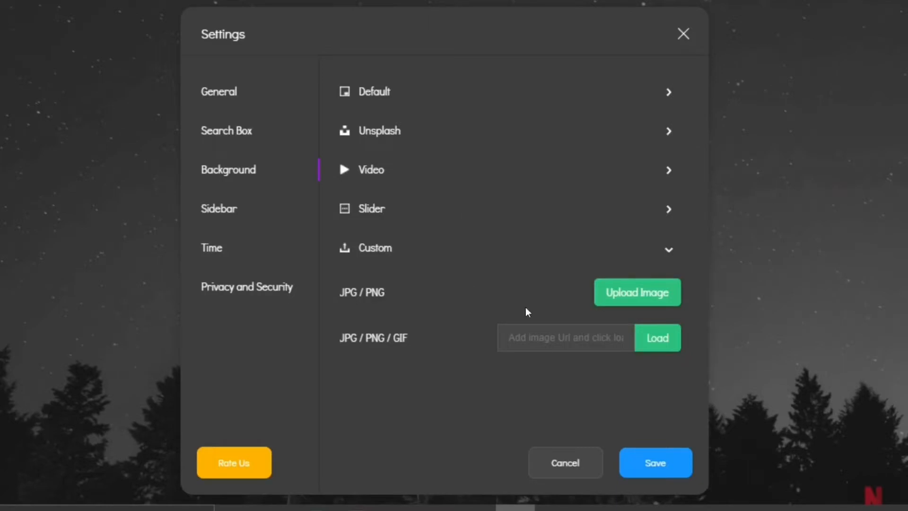
left_click(637, 292)
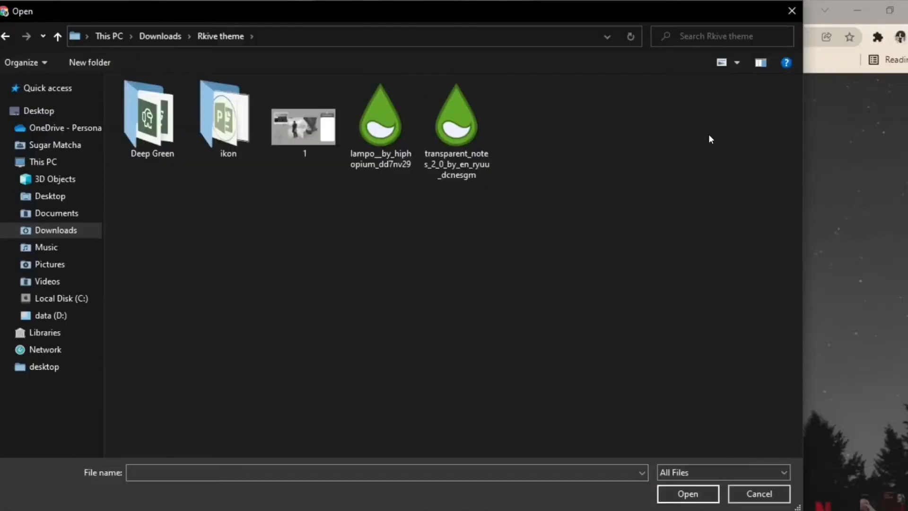
double_click(302, 122)
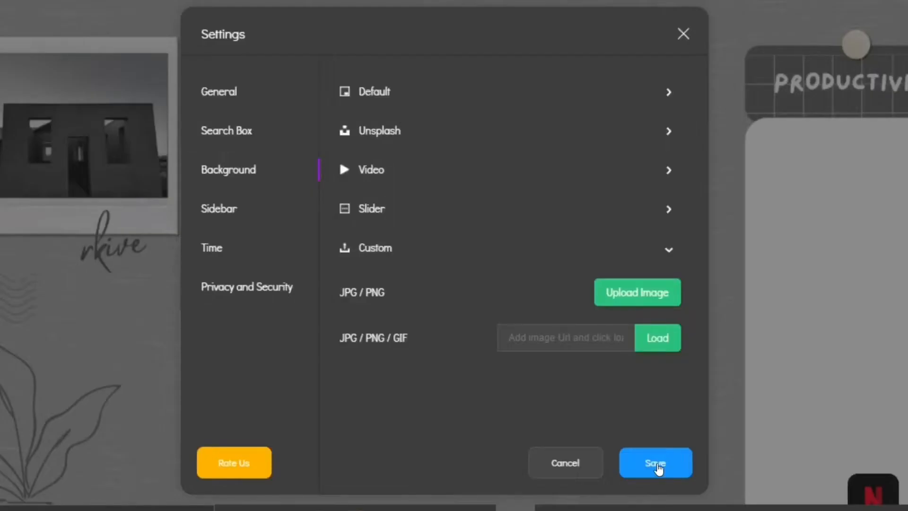
left_click(657, 464)
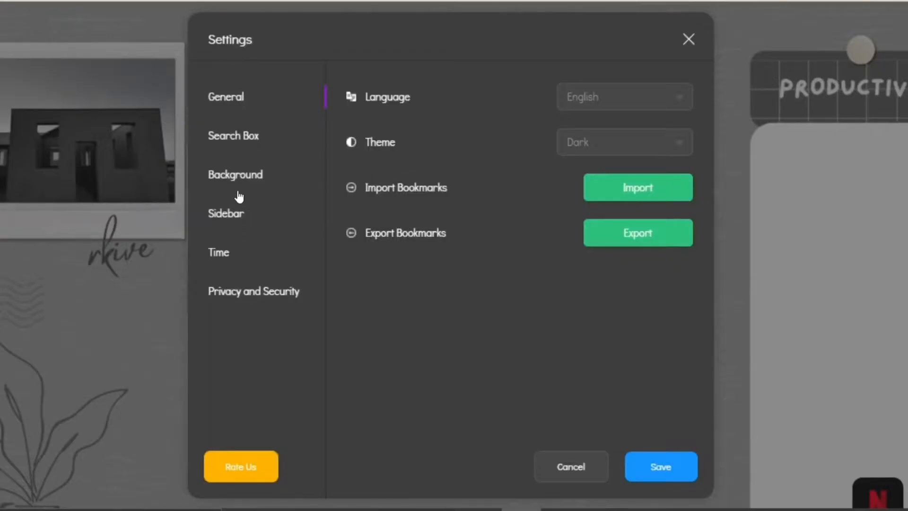
Examine the available background options, including Video, Slider and Custom, in the uTab settings.
left_click(237, 178)
left_click(239, 216)
left_click(239, 182)
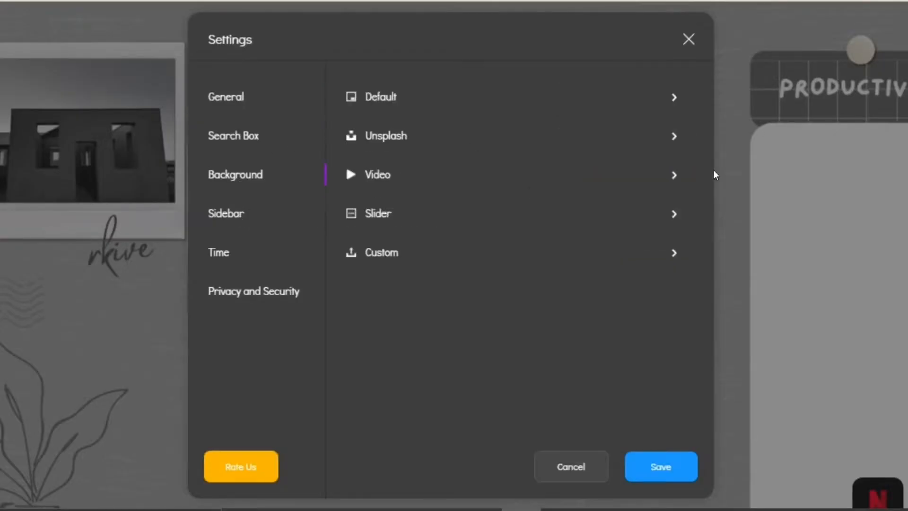
left_click(673, 175)
left_click(672, 174)
left_click(671, 216)
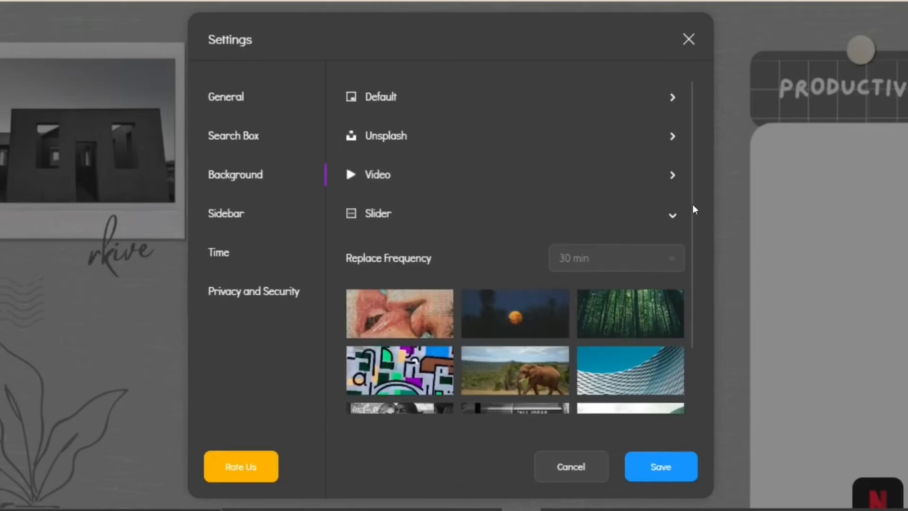
left_click(674, 216)
left_click(662, 252)
left_click(664, 252)
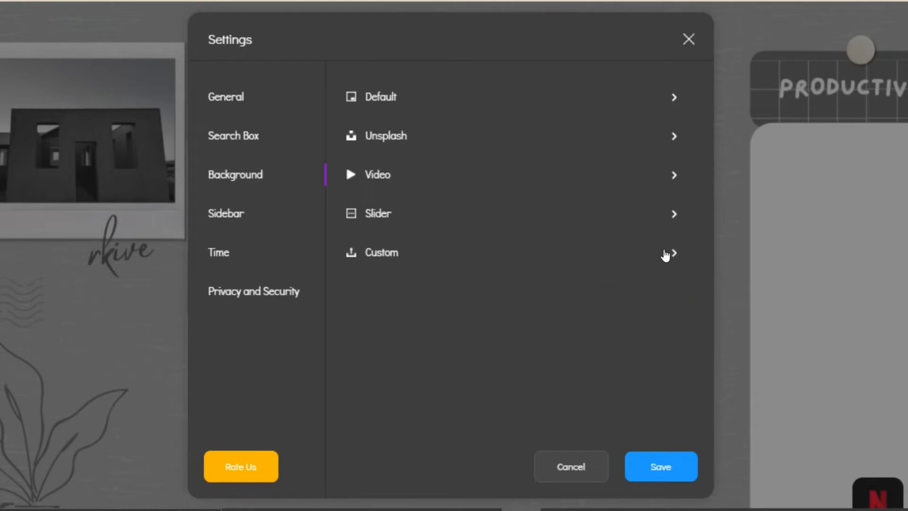
Review the General, Time, Privacy and Security, Sidebar, Background and Search Box sections of the uTab settings.
left_click(232, 106)
left_click(241, 256)
left_click(253, 297)
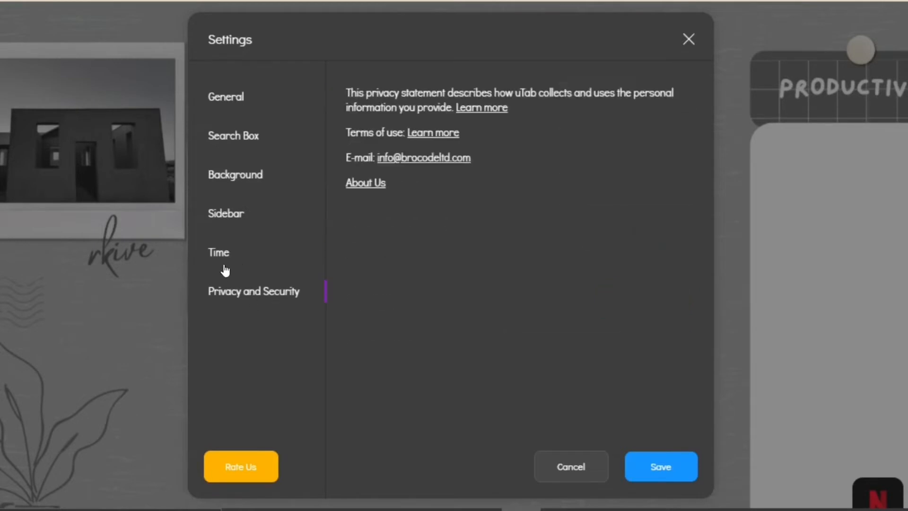
left_click(225, 267)
left_click(225, 222)
left_click(240, 170)
left_click(237, 137)
left_click(232, 113)
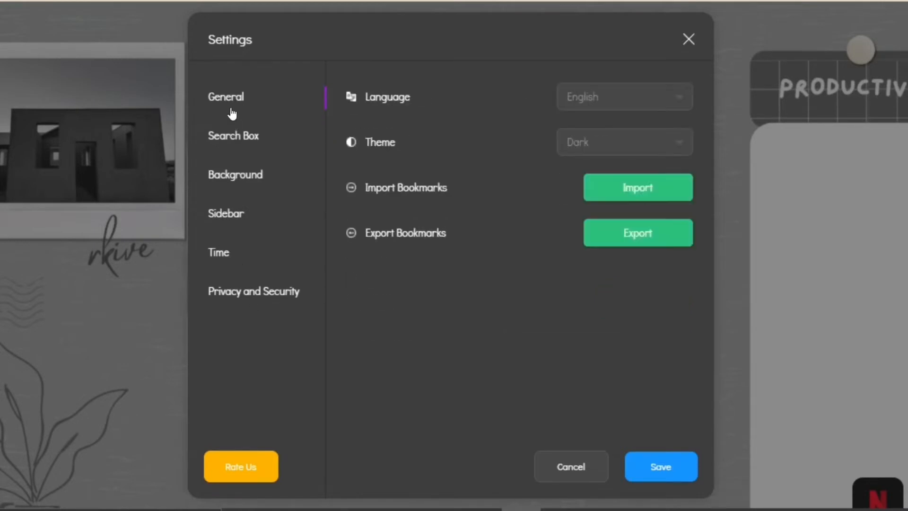
Set the sidebar display to Auto Hide and save the settings.
left_click(275, 222)
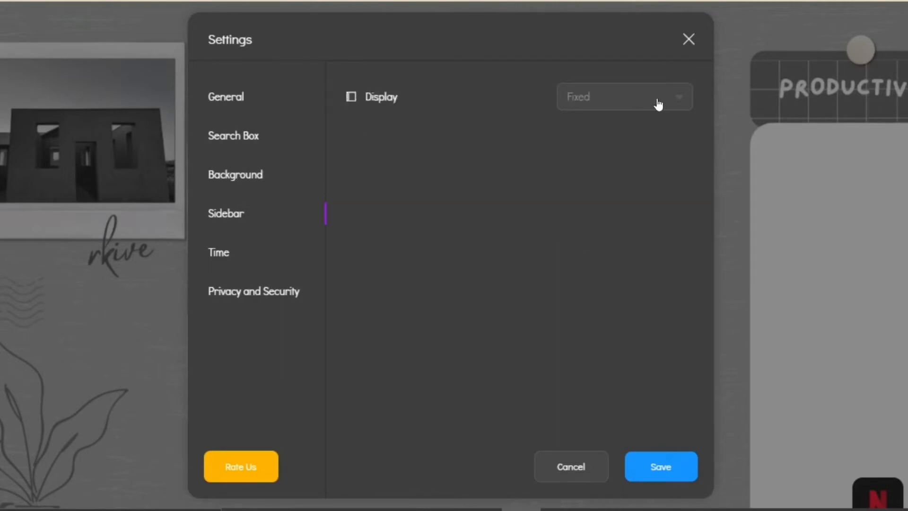
left_click(679, 98)
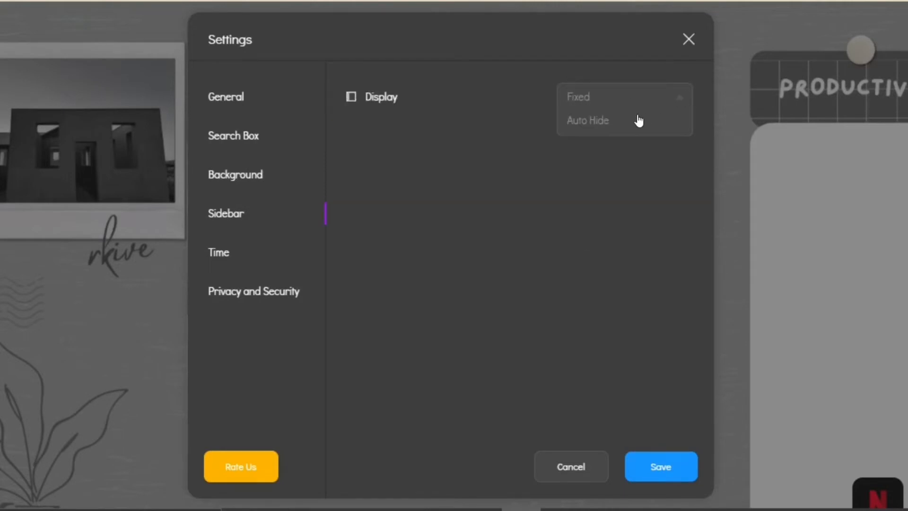
left_click(641, 118)
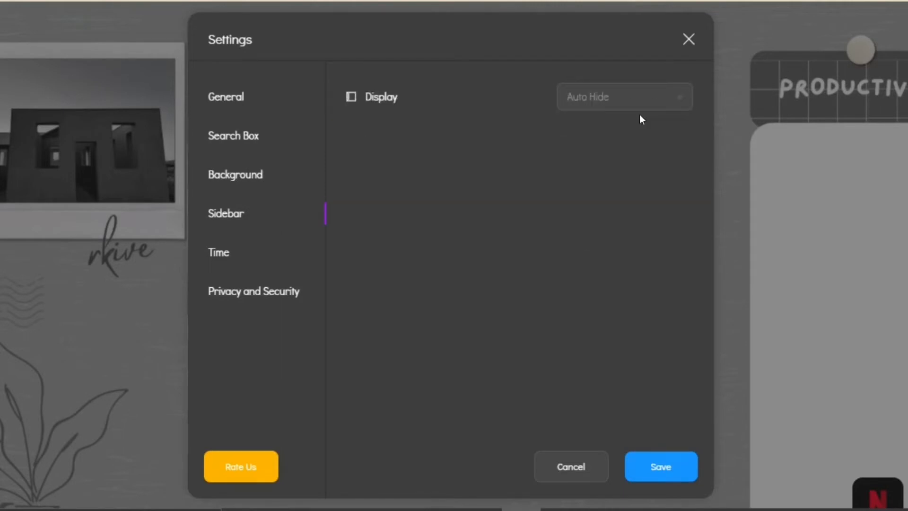
left_click(667, 465)
Arrange the Google, YouTube, Amazon, Facebook, Reddit and Wikipedia bookmarks in two rows of three on the white Productivity panel.
left_click_drag(273, 333, 740, 231)
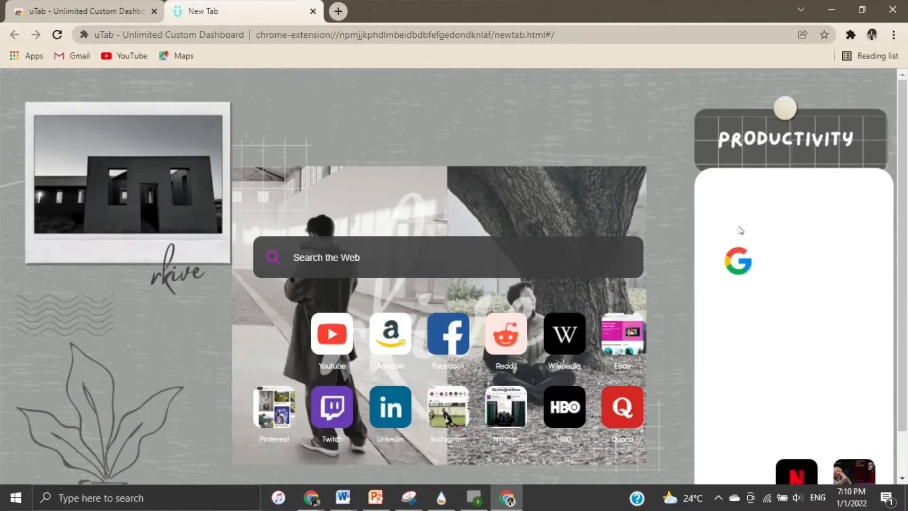
left_click_drag(332, 333, 796, 258)
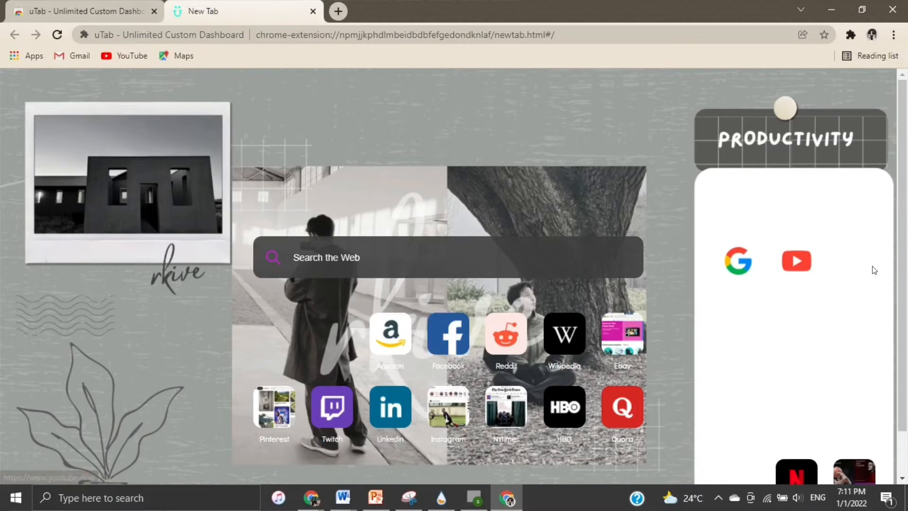
left_click_drag(390, 333, 854, 260)
left_click_drag(448, 334, 737, 334)
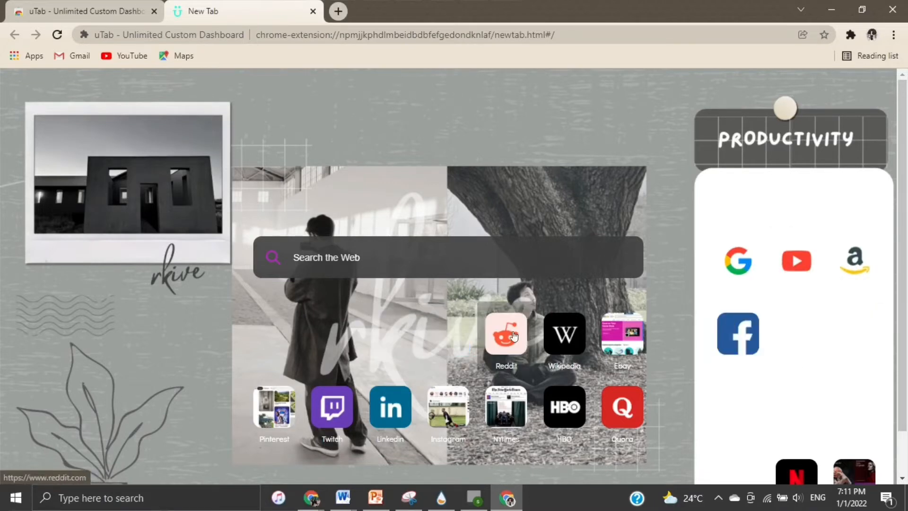
left_click_drag(506, 333, 796, 334)
left_click_drag(564, 334, 854, 333)
Place the Instagram, NYTimes and HBO bookmarks in a row below Facebook, and Pinterest beside Netflix on the Productivity panel.
left_click_drag(448, 406, 737, 405)
left_click_drag(506, 407, 796, 410)
left_click_drag(564, 406, 854, 407)
left_click_drag(274, 406, 734, 429)
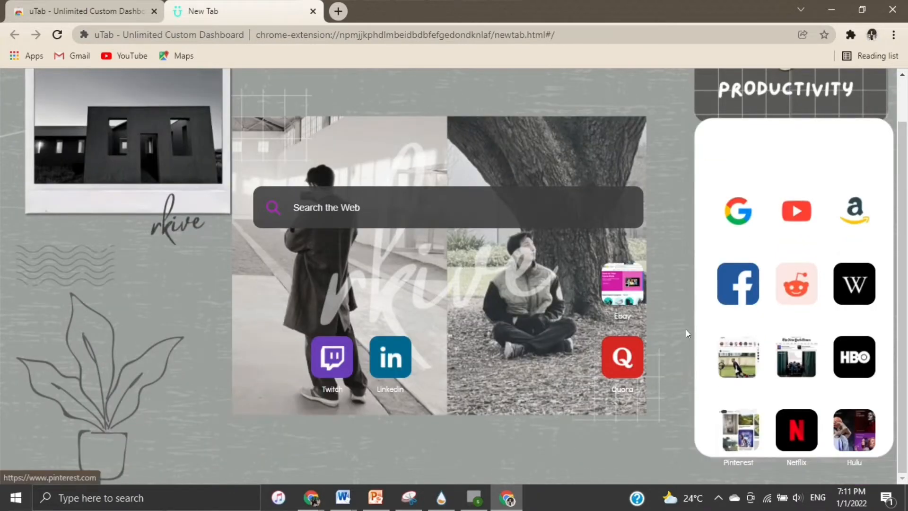
Place Twitch, LinkedIn and Ebay in a row above Google on the Productivity panel and remove the Quora bookmark.
scroll(426, 359, "up", 1)
left_click_drag(332, 407, 738, 190)
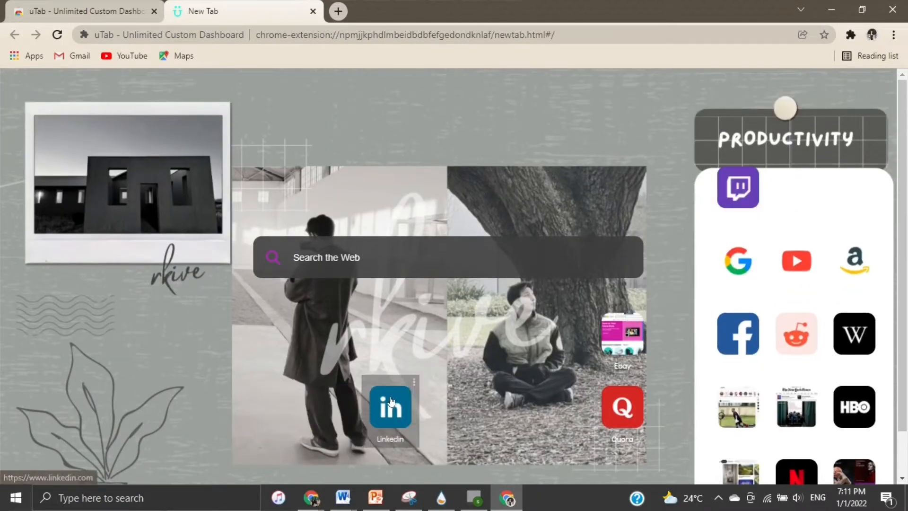
left_click_drag(390, 407, 796, 187)
left_click_drag(622, 333, 847, 190)
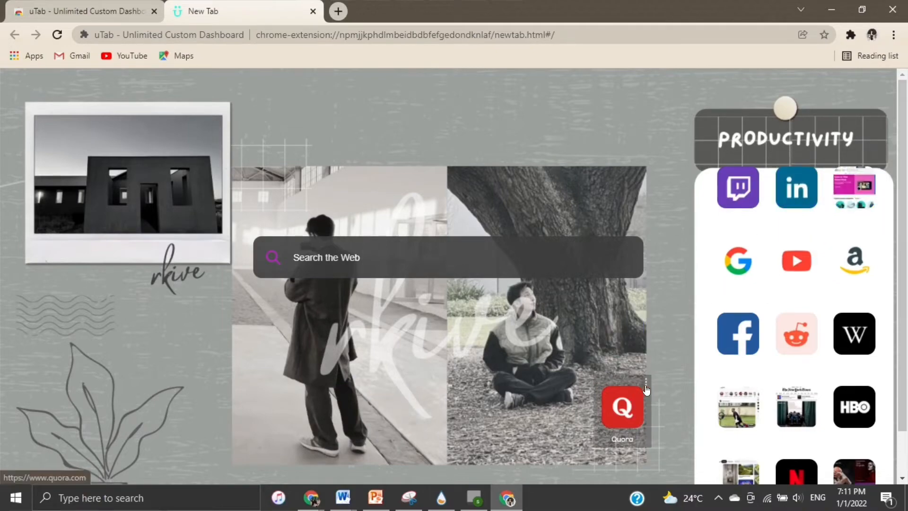
left_click(645, 389)
left_click(363, 397)
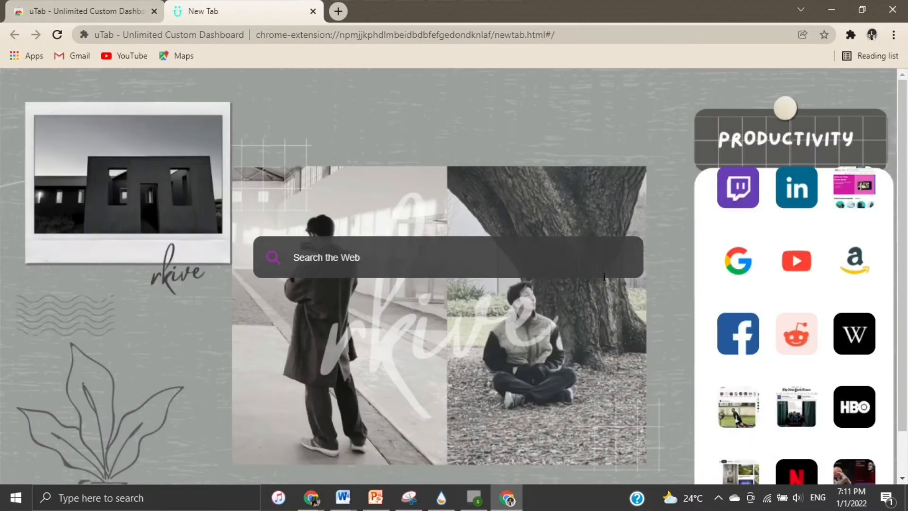
Set the search box color to a pale pink and its font color to dark grey in the uTab settings.
key("ctrl+minus")
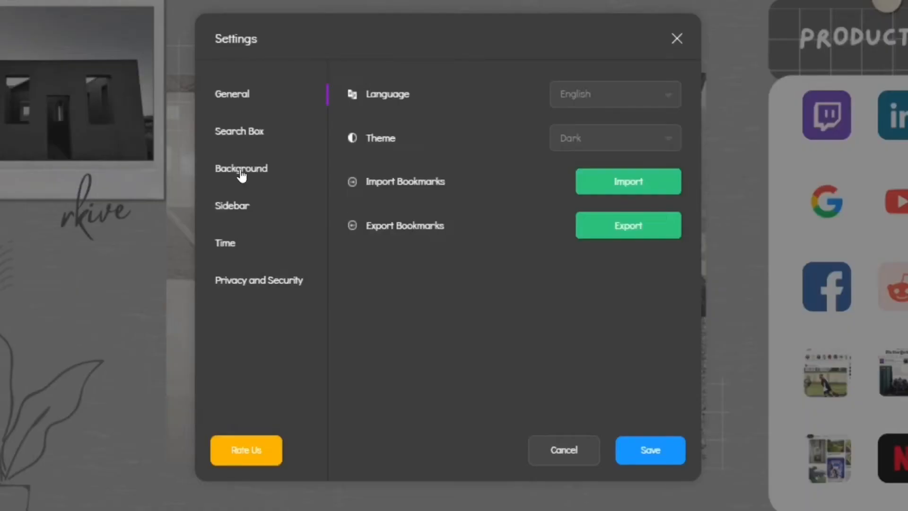
left_click(282, 192)
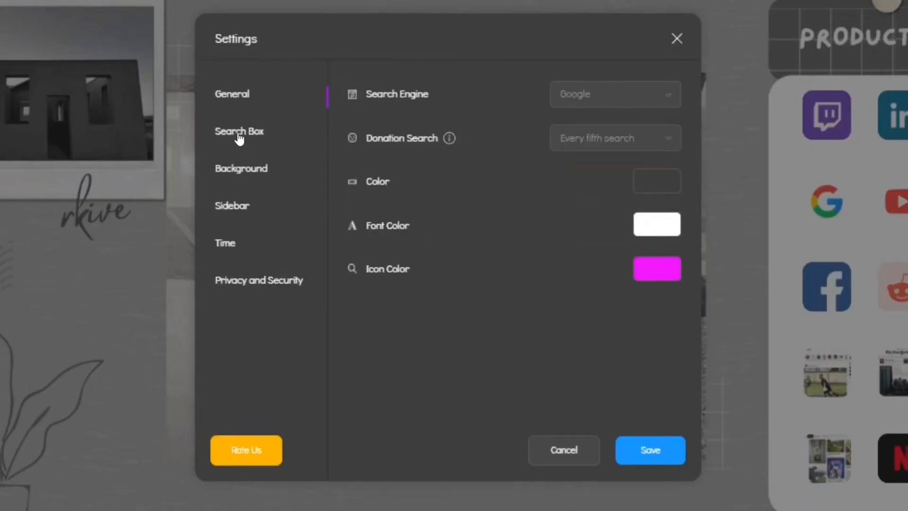
left_click(650, 188)
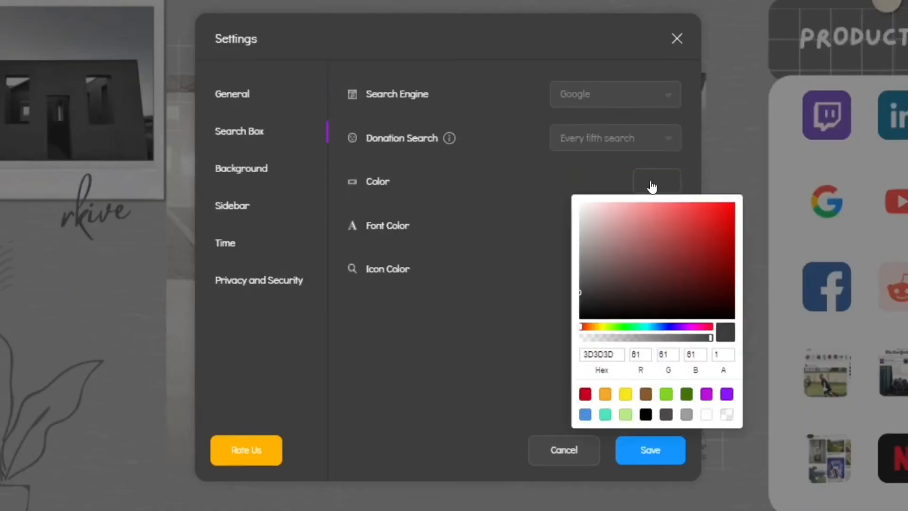
left_click(588, 215)
left_click(552, 212)
left_click(656, 224)
left_click(589, 343)
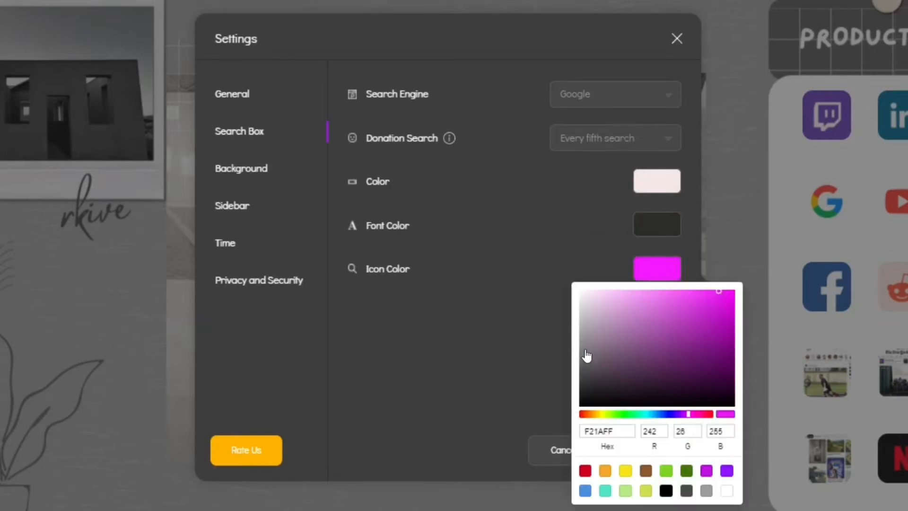
Set the search box icon color to a muted grey and save the settings.
left_click(586, 349)
left_click(504, 381)
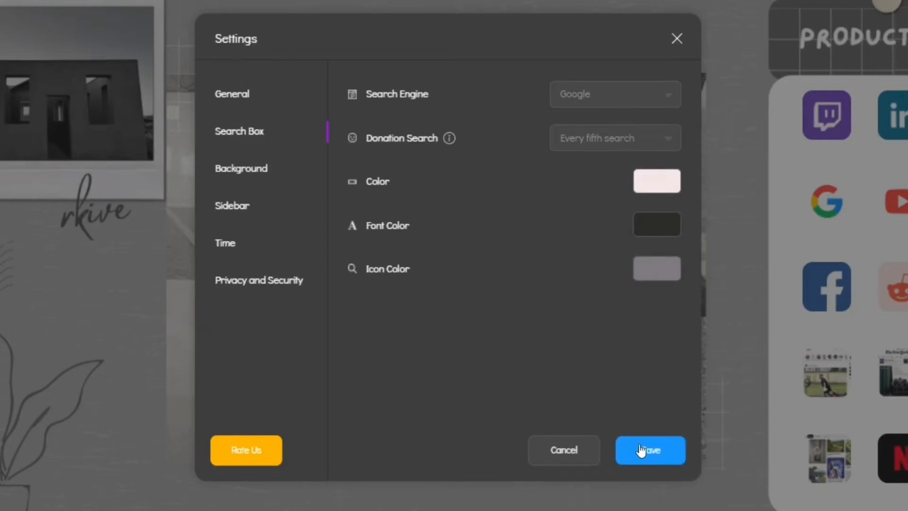
left_click(641, 450)
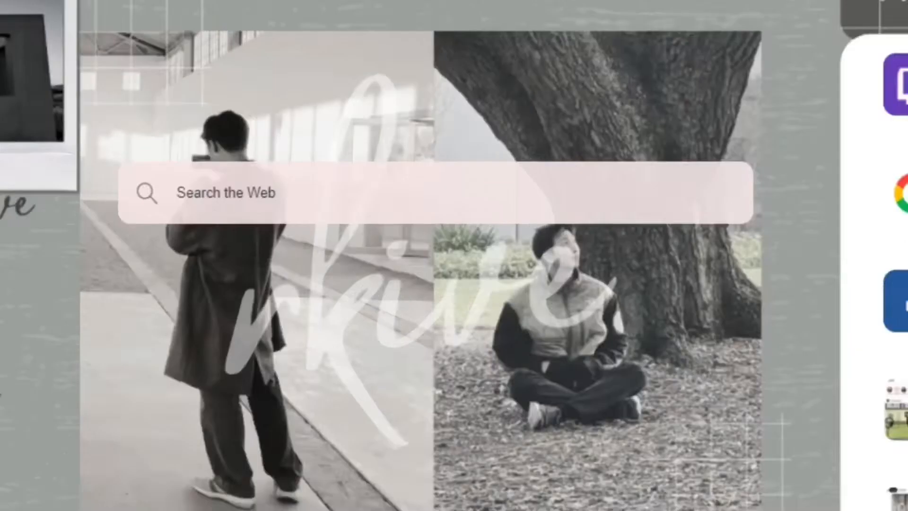
Replace the YouTube bookmark's icon with the YouTube image from the Deep Green folder and save the bookmark.
left_click(821, 221)
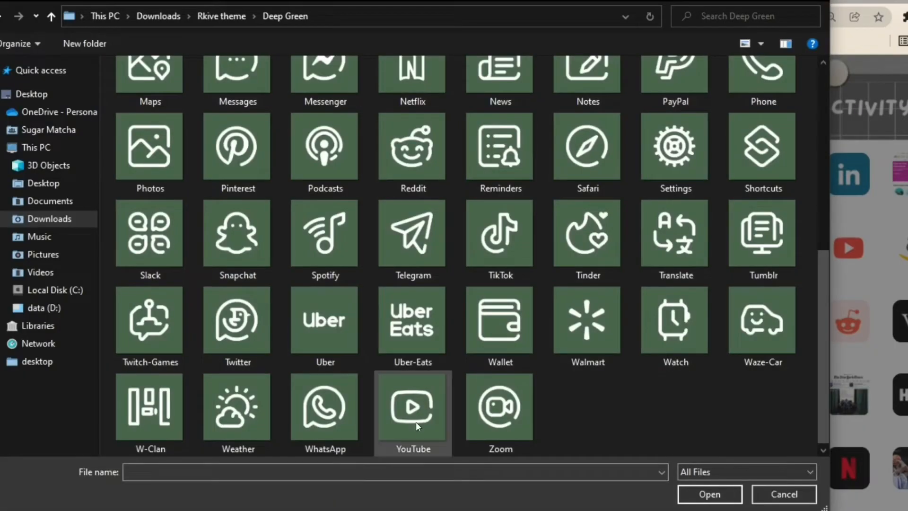
left_click(417, 422)
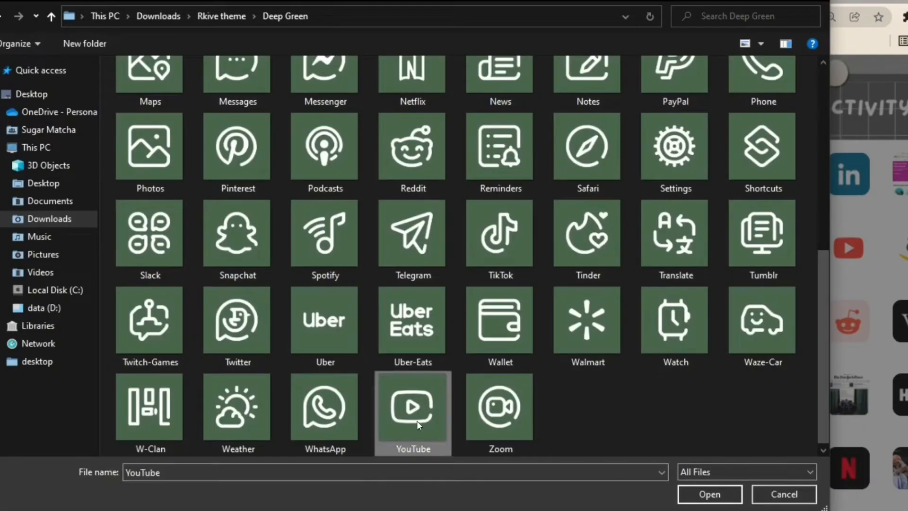
left_click(685, 487)
left_click(614, 451)
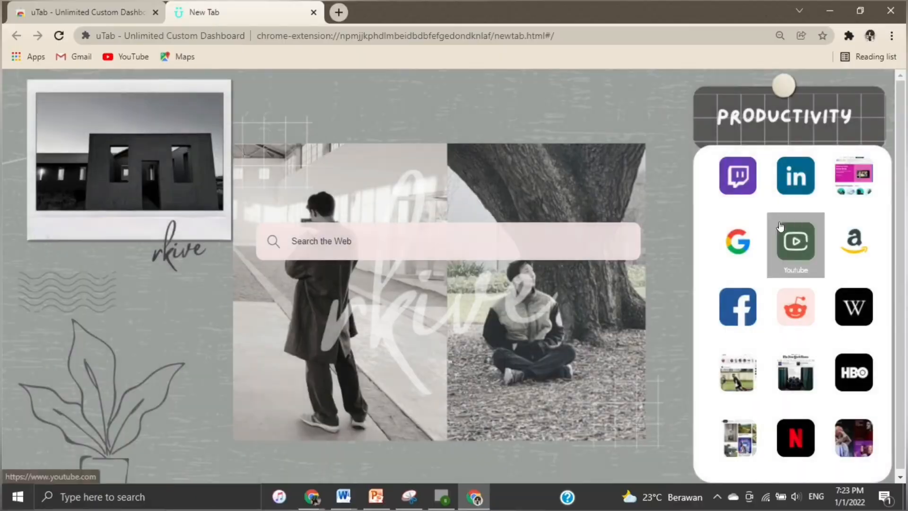
Replace the Google bookmark's icon with the Google image from the Deep Green folder and save the bookmark.
left_click(735, 243)
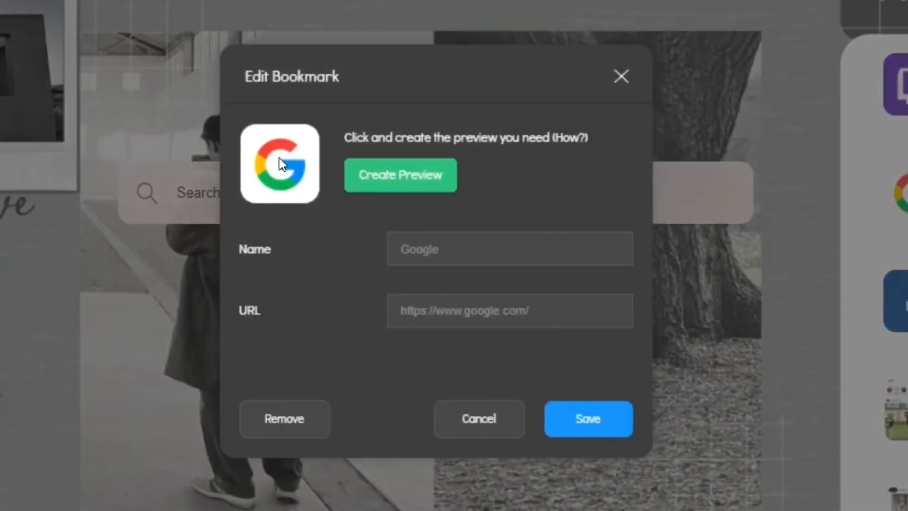
left_click(279, 163)
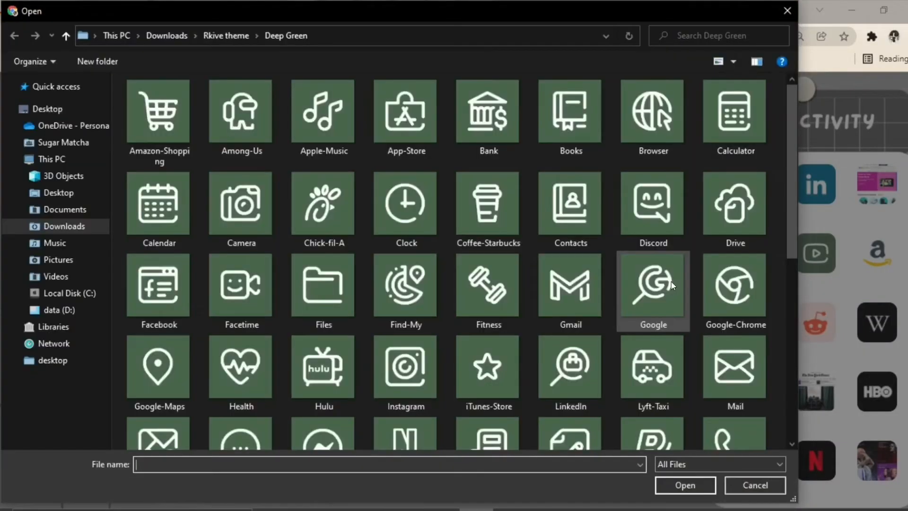
left_click(669, 283)
left_click(689, 480)
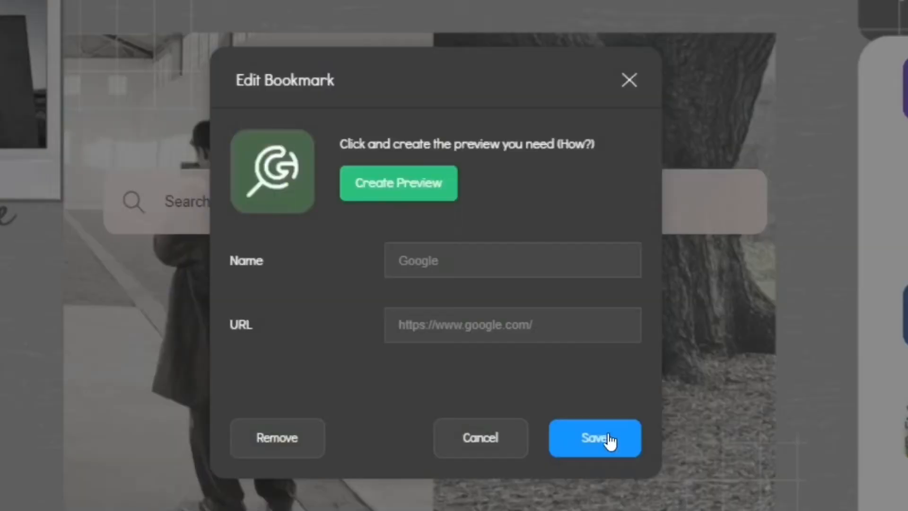
left_click(610, 437)
Replace the Facebook bookmark's icon with the Facebook image from the Deep Green folder and save the bookmark.
left_click(736, 306)
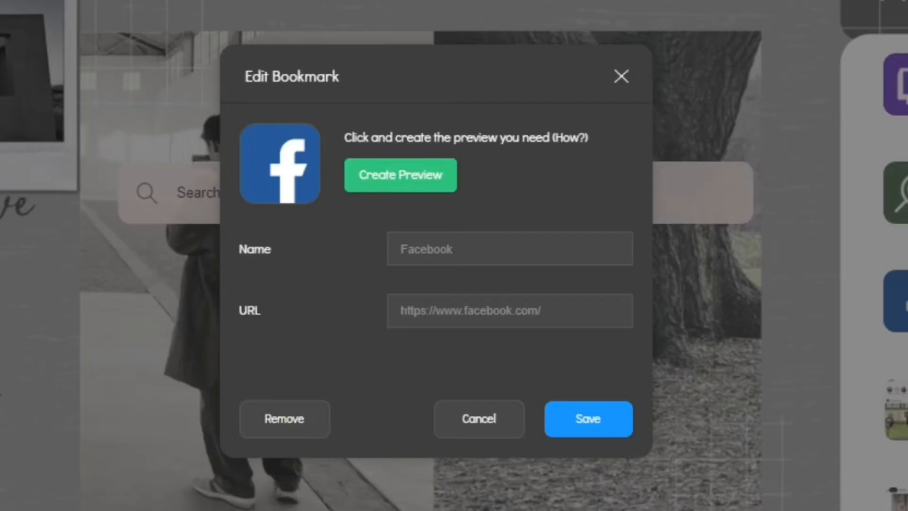
left_click(288, 165)
left_click(179, 265)
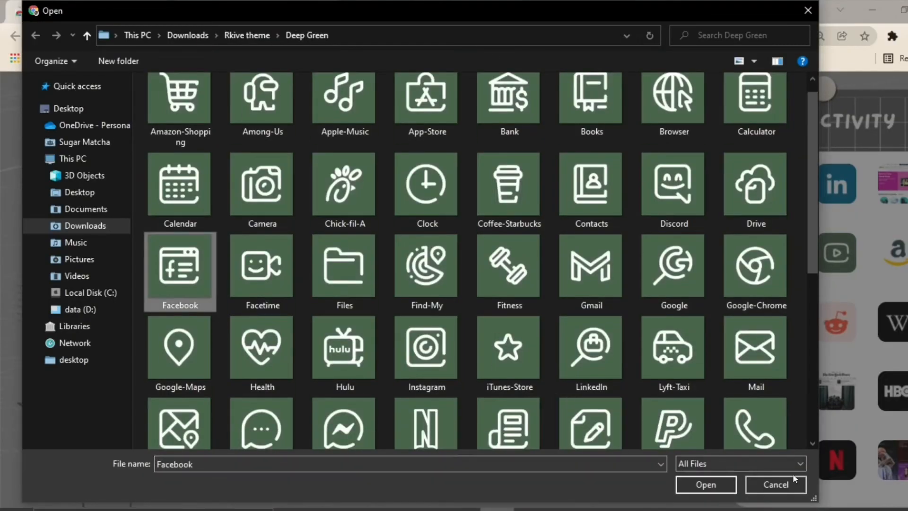
left_click(716, 486)
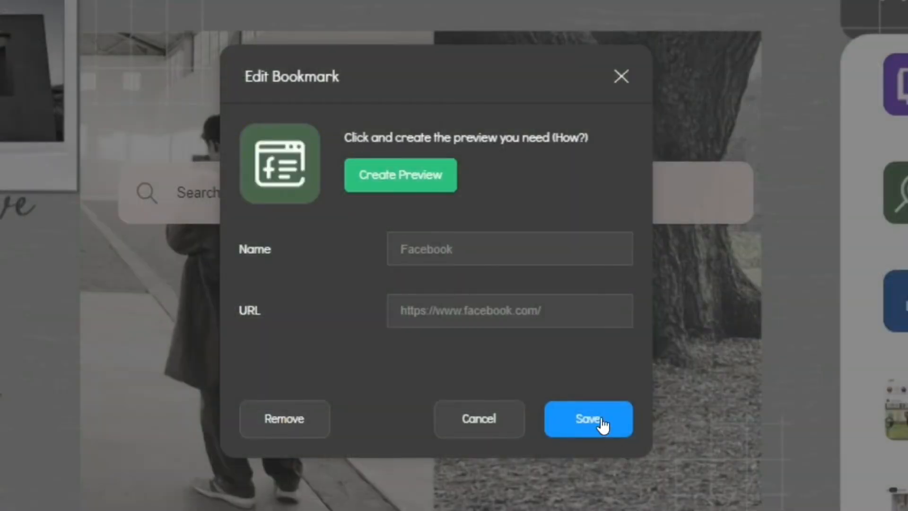
left_click(603, 424)
Replace the Instagram bookmark's icon with the Instagram image from the Deep Green folder and save the bookmark.
left_click(759, 351)
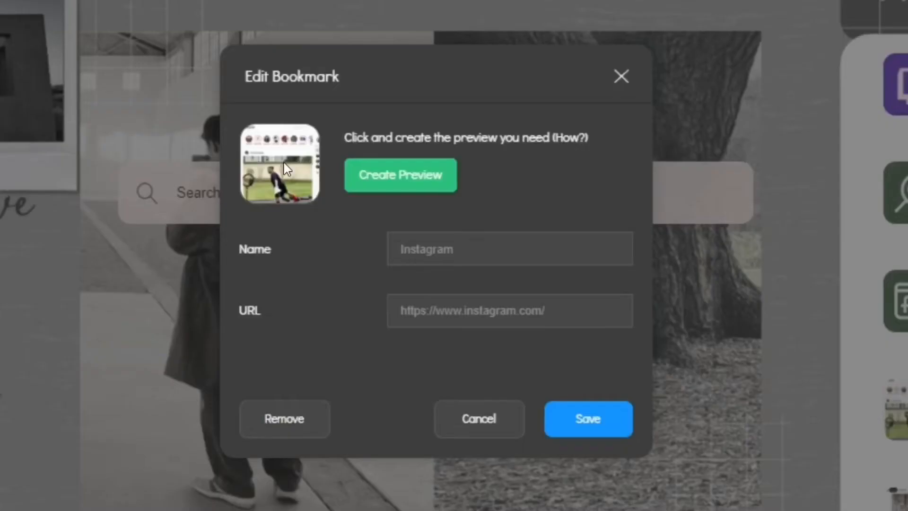
left_click(284, 163)
left_click(387, 156)
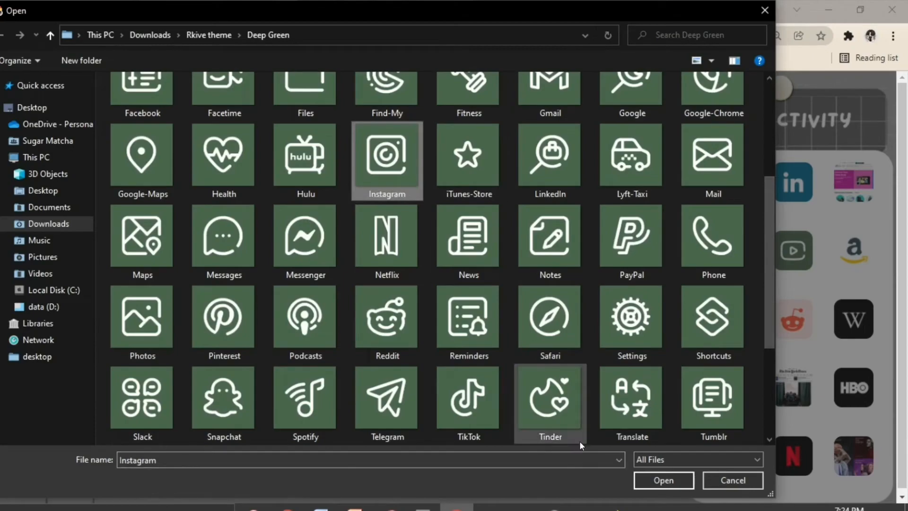
left_click(664, 480)
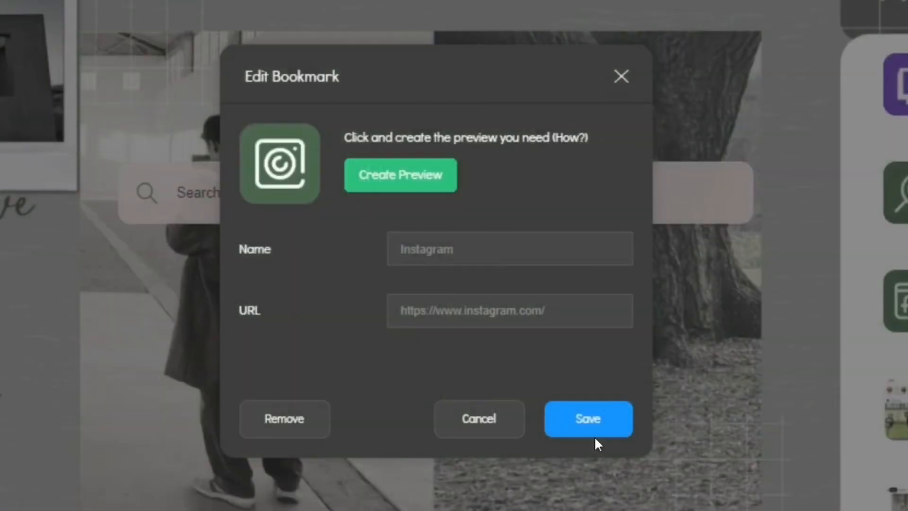
left_click(580, 420)
Replace the Pinterest bookmark's icon with the Pinterest image from the Deep Green folder and save the bookmark.
left_click(756, 414)
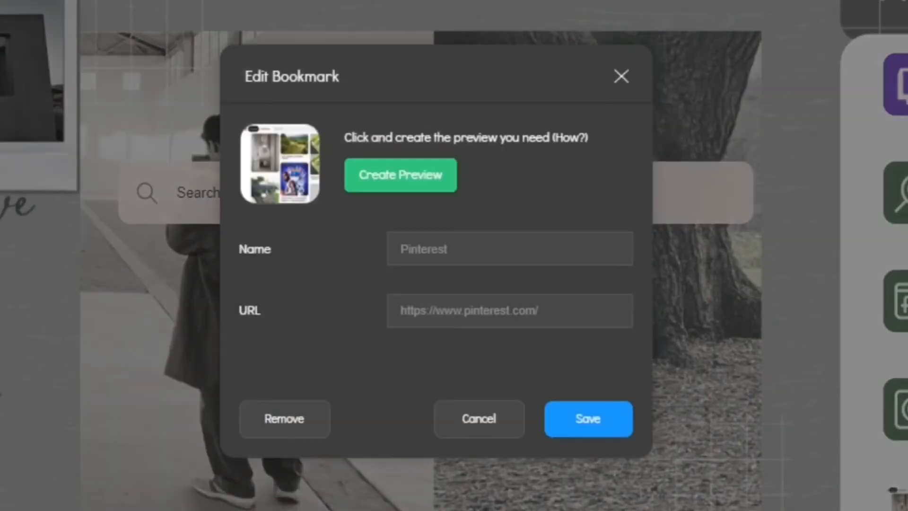
left_click(285, 177)
left_click(265, 371)
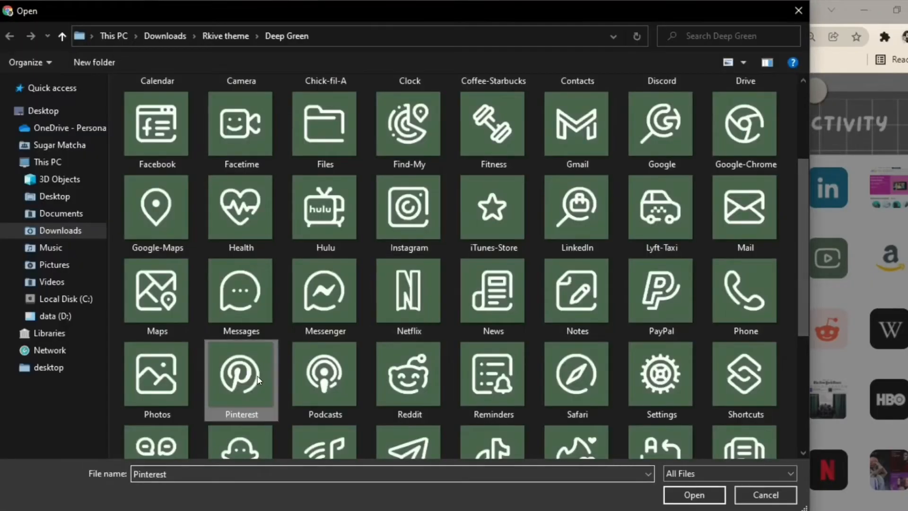
left_click(699, 494)
left_click(553, 405)
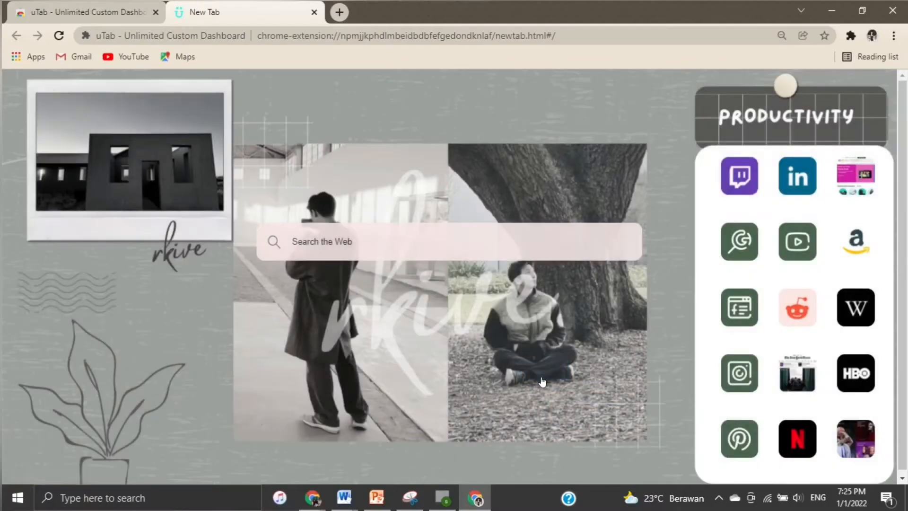
Give the Twitch bookmark the Drive image from the Deep Green folder and rename it Drive.
left_click(765, 158)
left_click(428, 225)
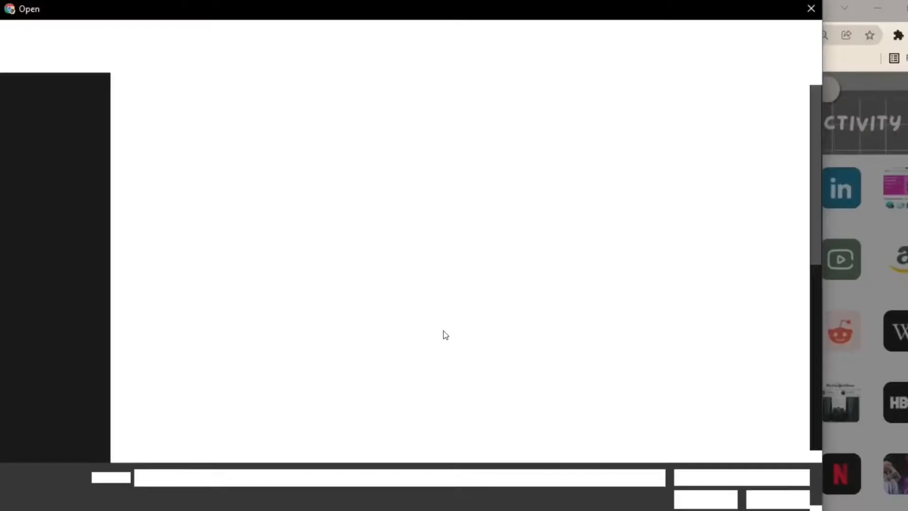
left_click(723, 200)
left_click(699, 499)
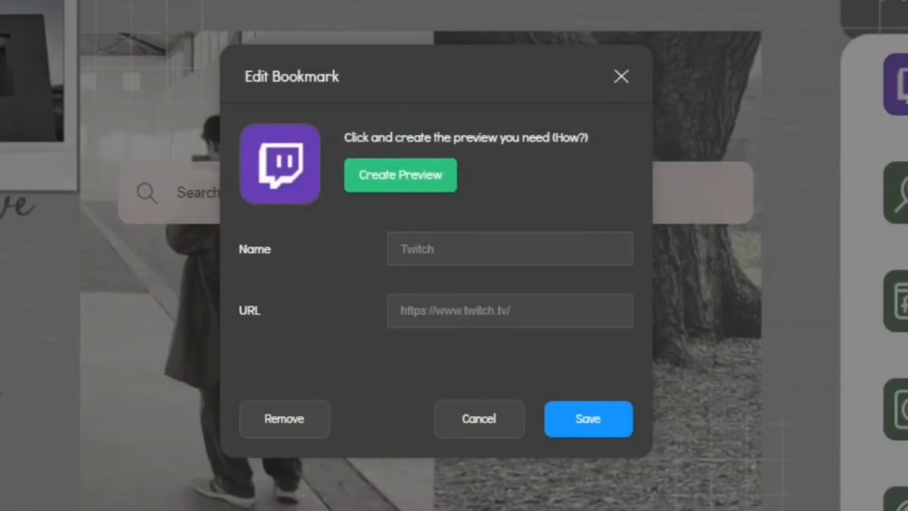
left_click_drag(466, 257, 311, 242)
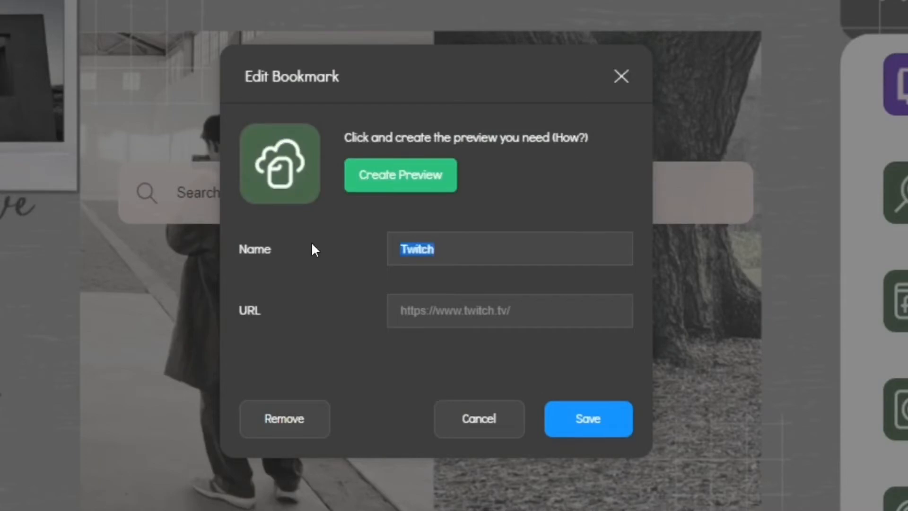
type("Drive")
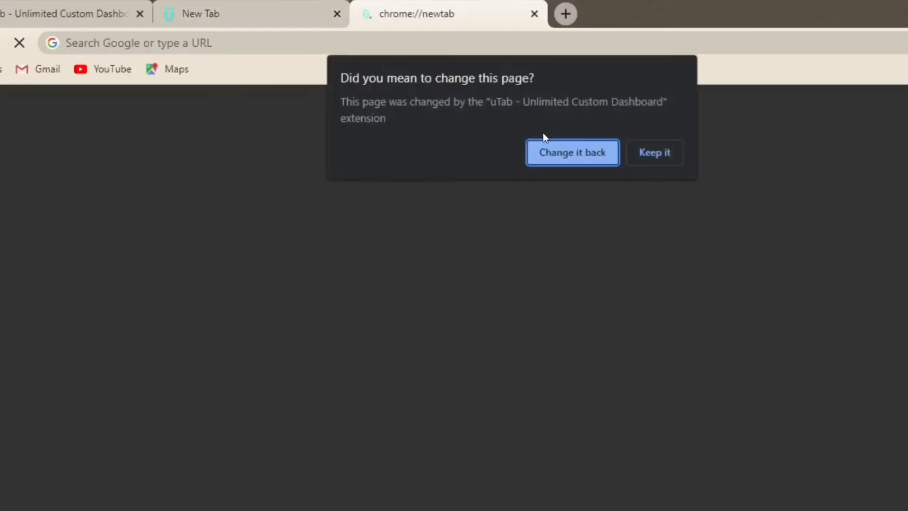
Search the web for "drive" in a new tab and copy the Google Drive address.
left_click(294, 37)
type("d")
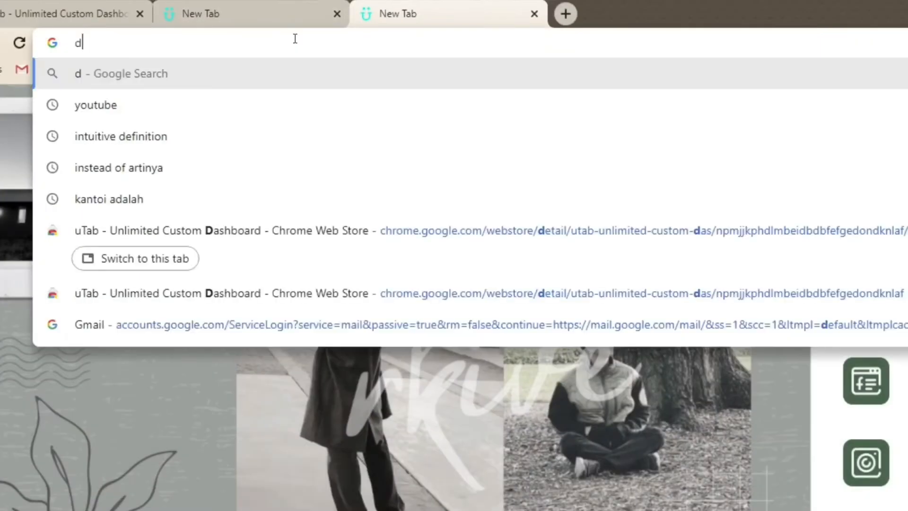
type("rive")
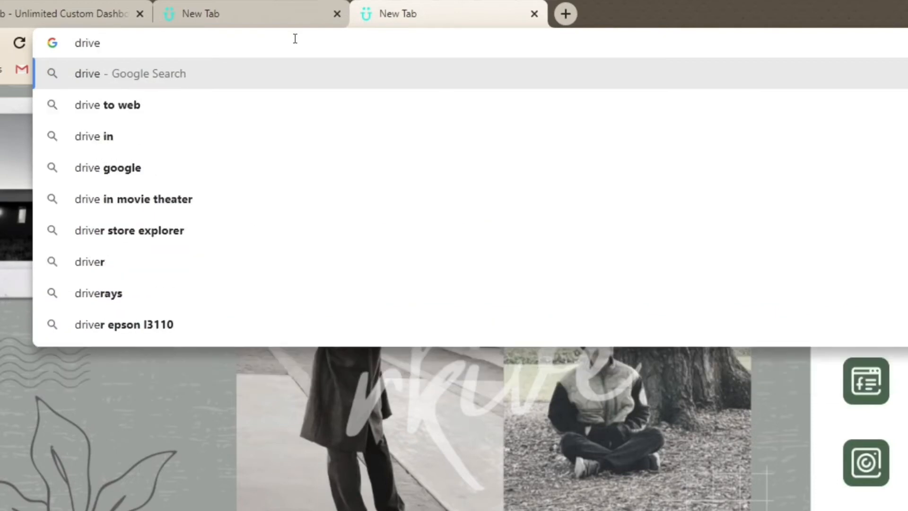
key("Return")
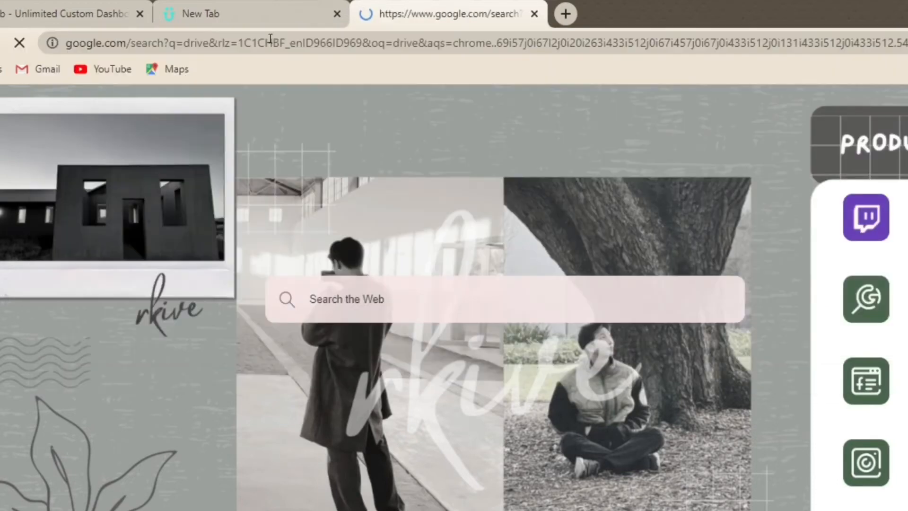
left_click(221, 47)
key("ctrl+c")
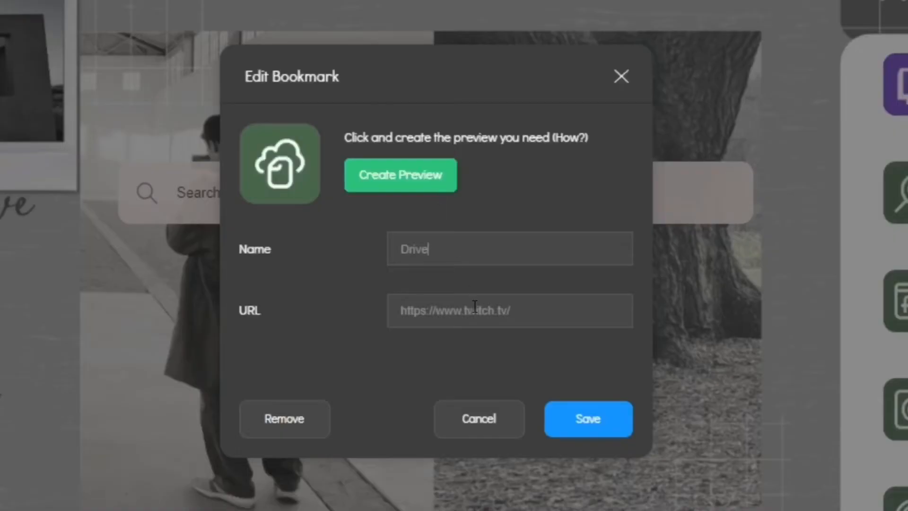
triple_click(484, 305)
key("ctrl+v")
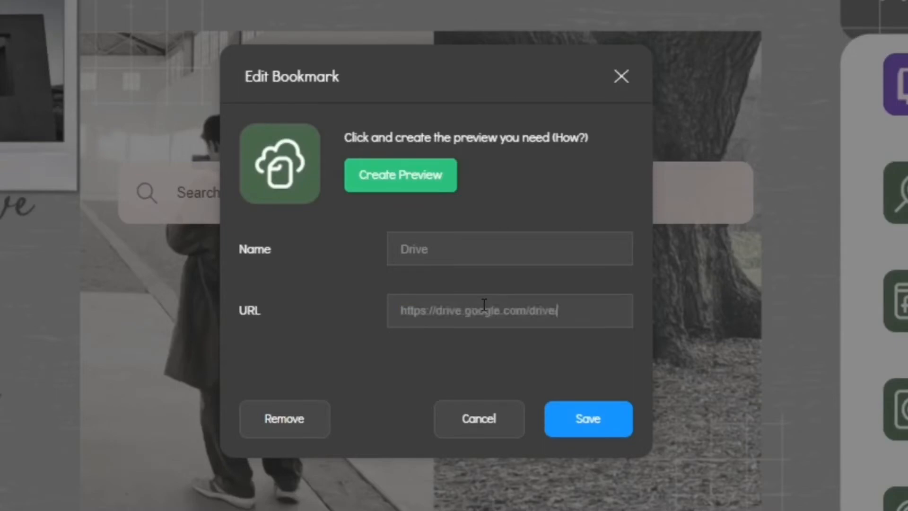
left_click(591, 429)
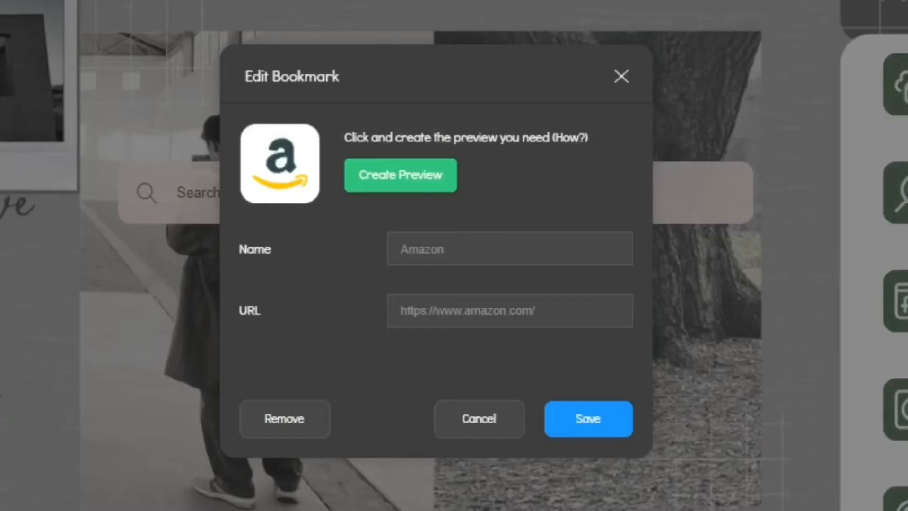
Replace the Amazon bookmark's icon with the Amazon-Shopping image from the Deep Green folder.
left_click(255, 195)
left_click(157, 119)
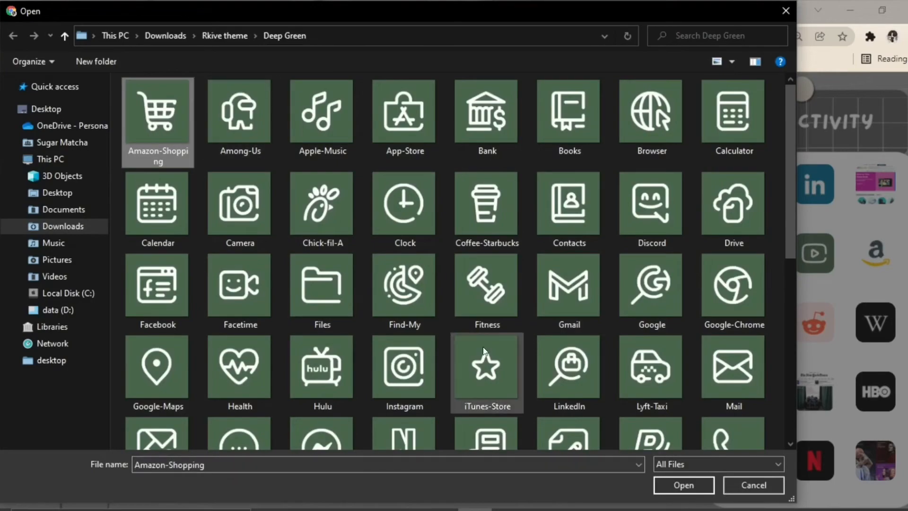
left_click(684, 485)
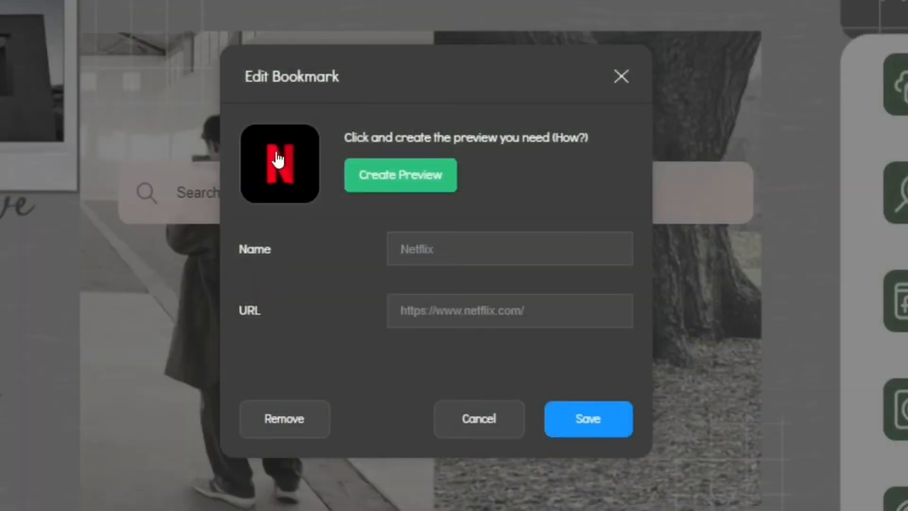
Replace the Netflix bookmark's icon with the Netflix image from the Deep Green folder.
left_click(278, 160)
left_click(404, 257)
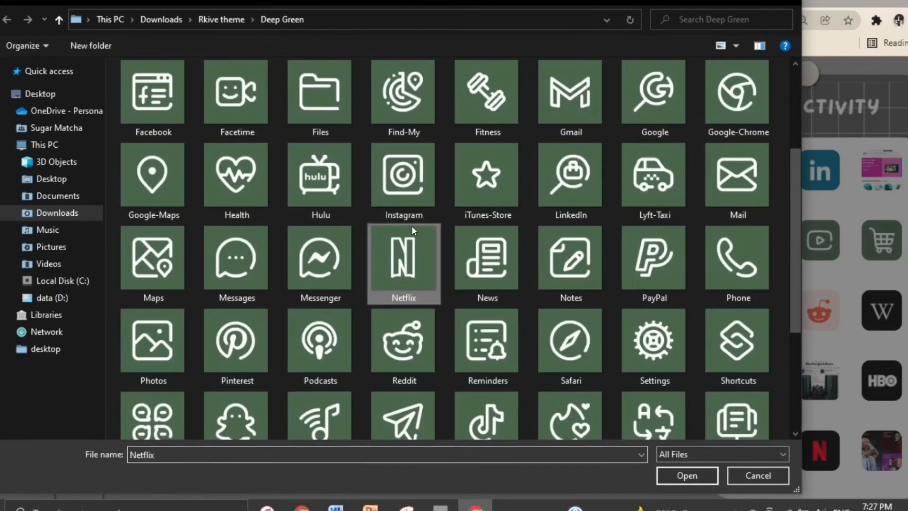
left_click(686, 475)
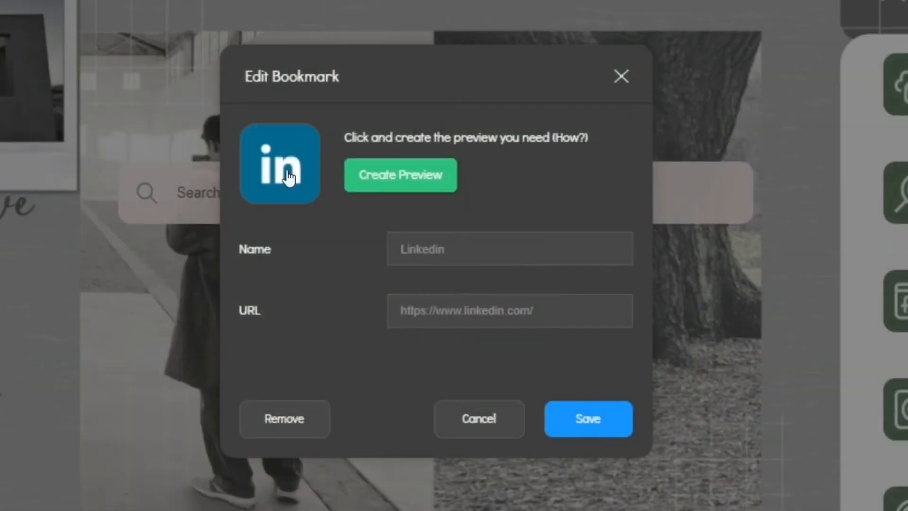
Replace the LinkedIn bookmark's icon with the LinkedIn image from the Deep Green folder.
left_click(290, 178)
left_click(583, 298)
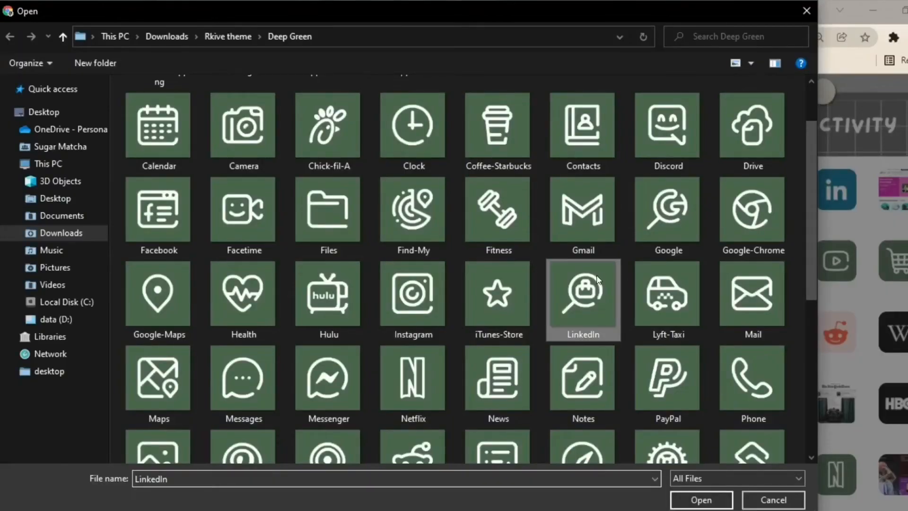
left_click(714, 493)
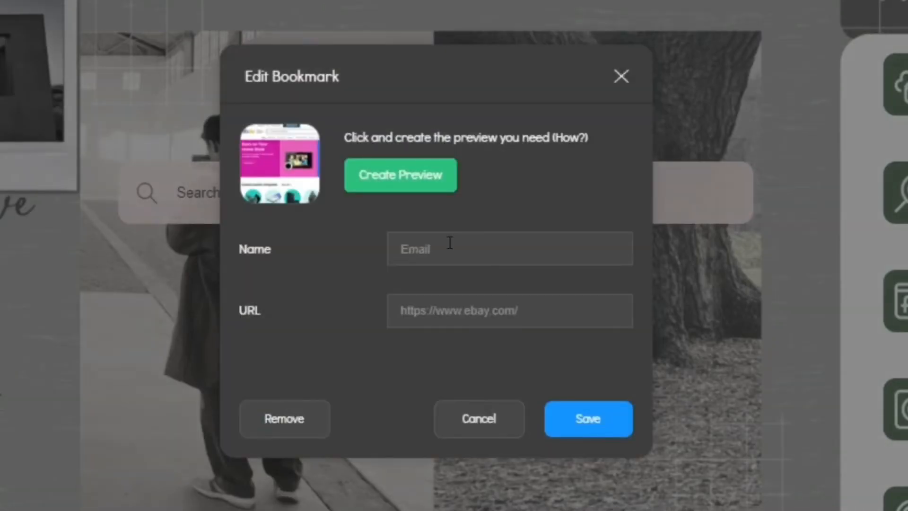
Rename the Ebay bookmark as Gmail and give it the Gmail image from the Deep Green folder.
left_click_drag(449, 243, 353, 251)
type("Gmail")
left_click(290, 189)
left_click(660, 279)
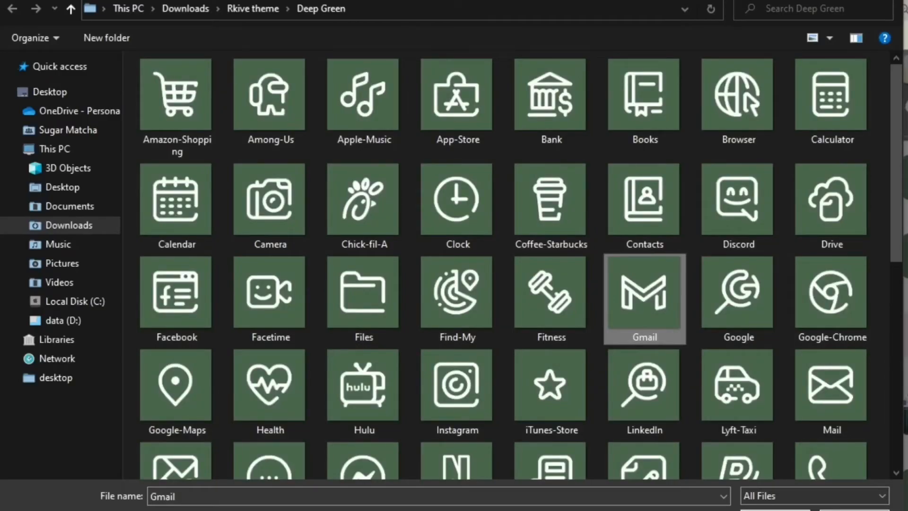
key("Return")
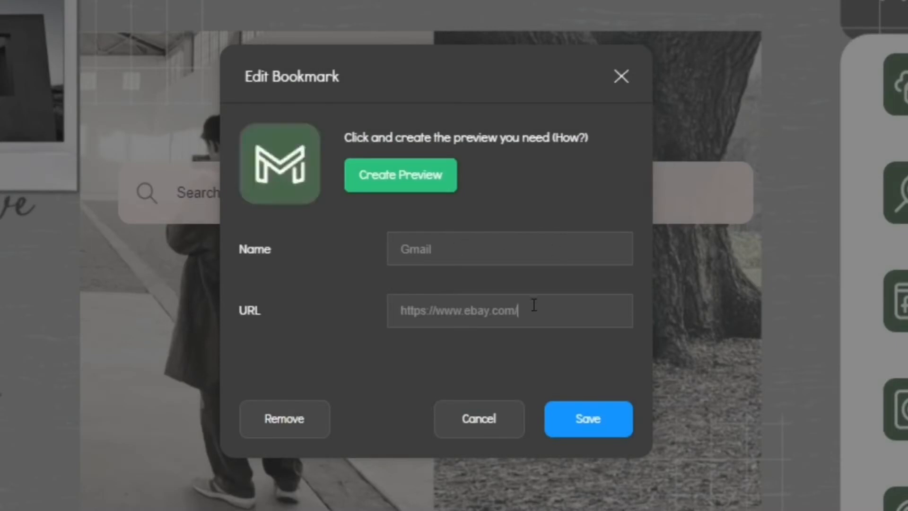
left_click_drag(533, 305, 365, 307)
type("https://accounts.google.com/b/0/AddMailService")
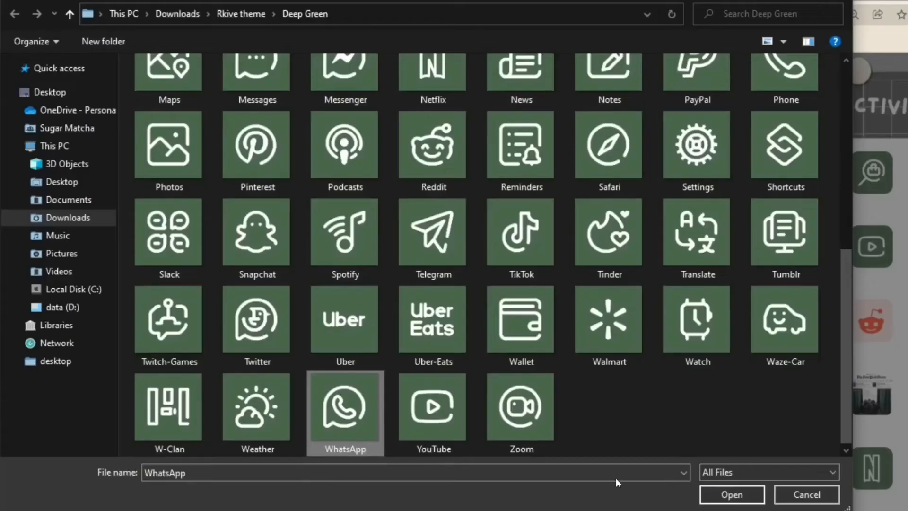
Give the Reddit bookmark the WhatsApp image from the Deep Green folder and clear the old site name from its details.
left_click(733, 494)
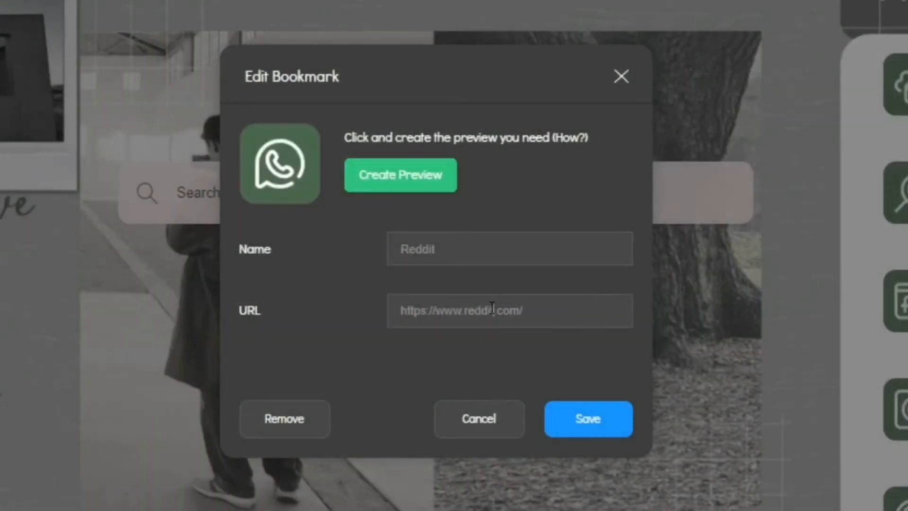
key("BackSpace")
key("BackSpace")
key("BackSpace")
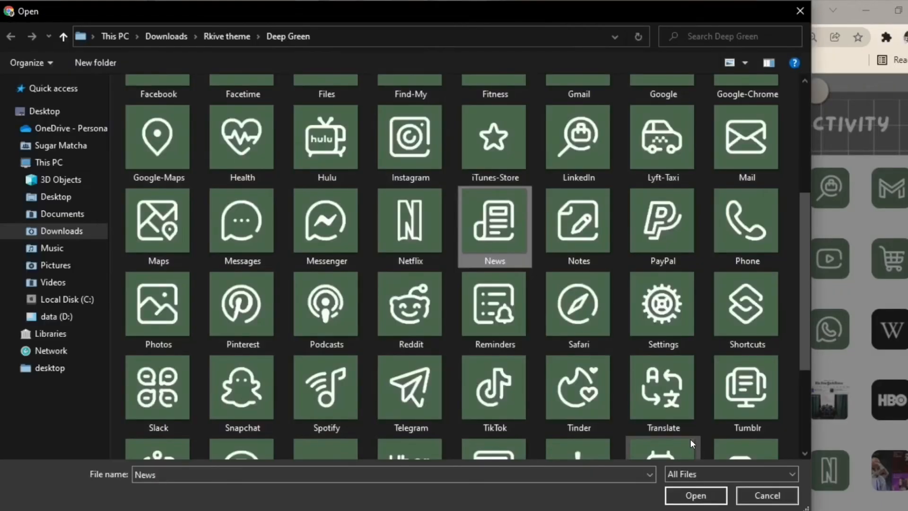
Replace the Wikipedia bookmark's icon with the News image from the Deep Green folder.
left_click(694, 494)
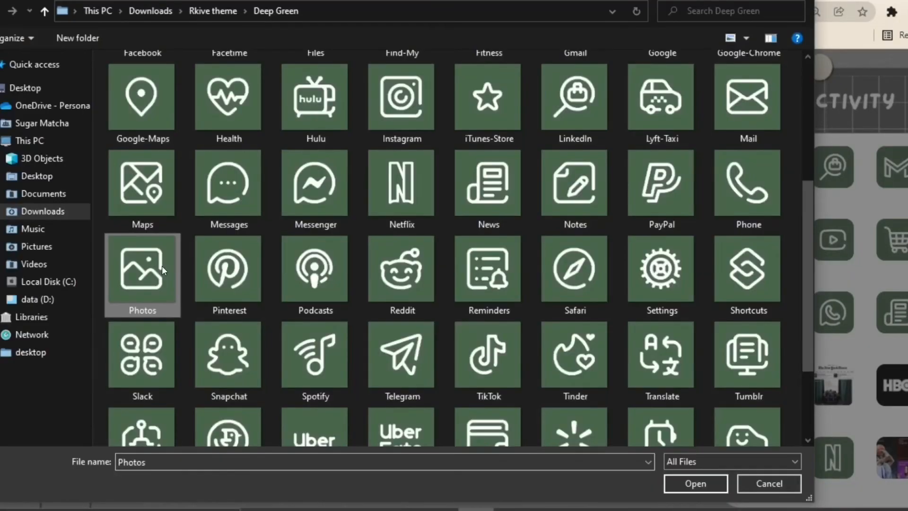
Give the NYtimes bookmark the Photos image from the Deep Green folder and rename it as Devian Art.
left_click(710, 481)
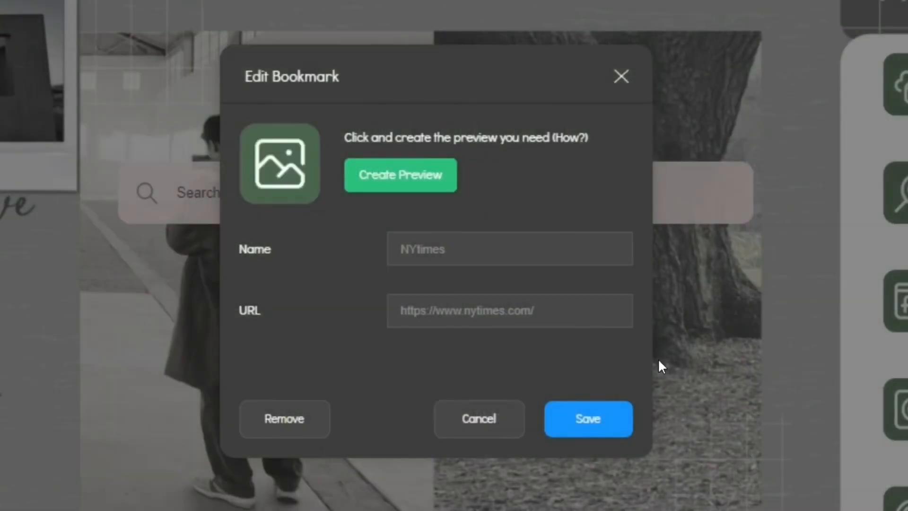
left_click_drag(450, 243, 307, 237)
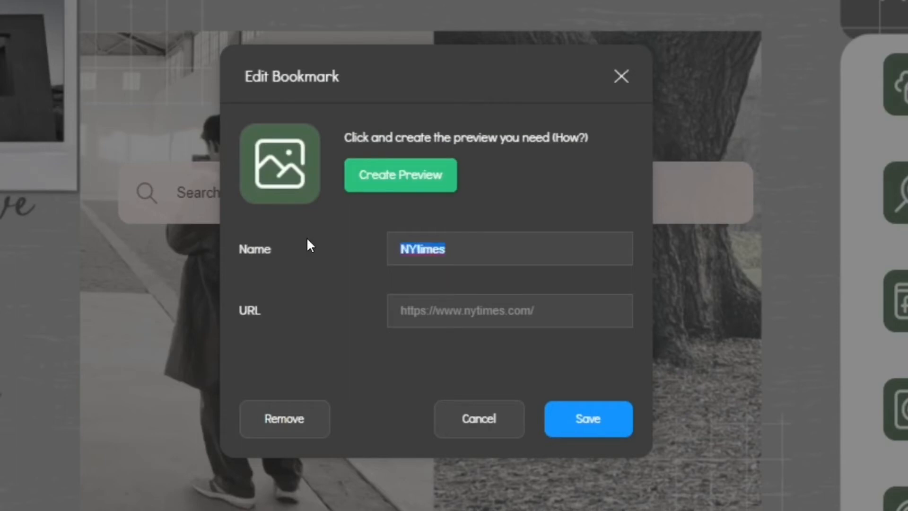
type("Devian")
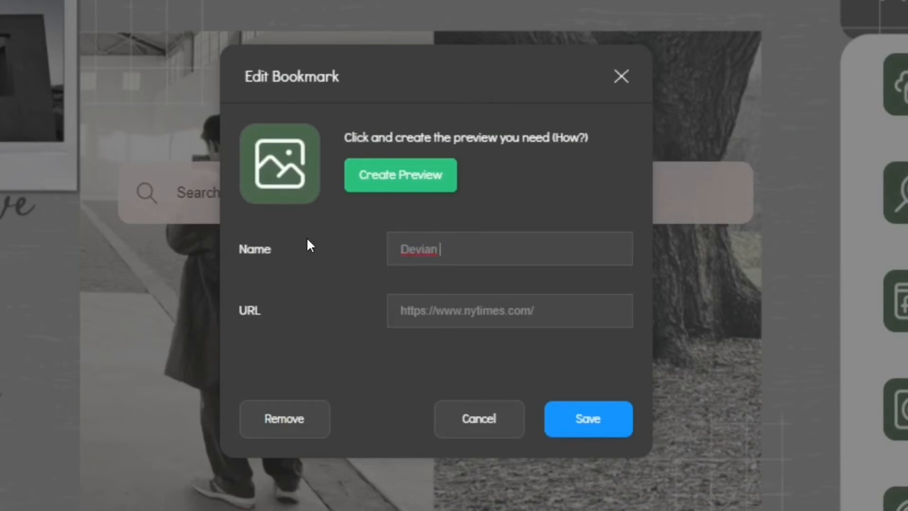
type("Art")
Replace nytimes in the Devian Art bookmark's URL with the art site's domain name.
left_click(504, 308)
key("BackSpace")
key("BackSpace")
key("BackSpace")
key("BackSpace")
key("BackSpace")
key("BackSpace")
key("BackSpace")
type("defianart")
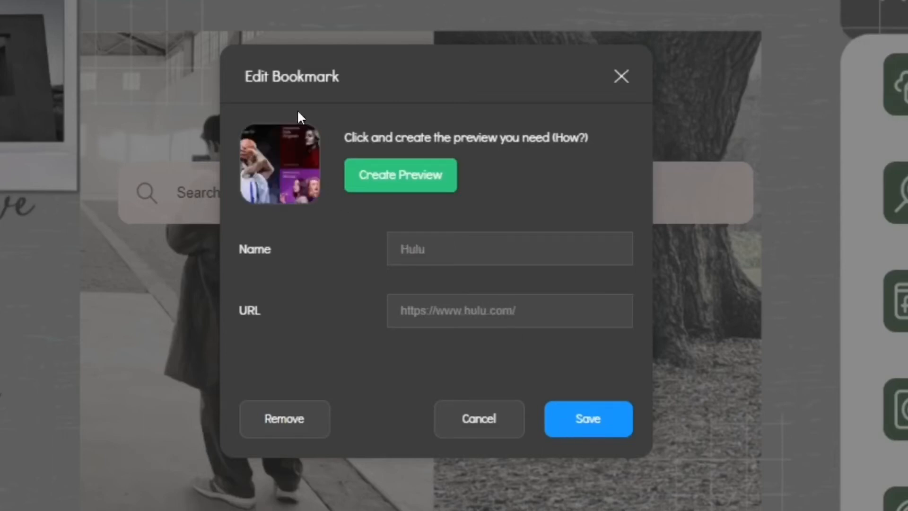
Replace the Hulu bookmark's icon with the Hulu image from the Deep Green folder.
left_click(295, 130)
left_click(354, 207)
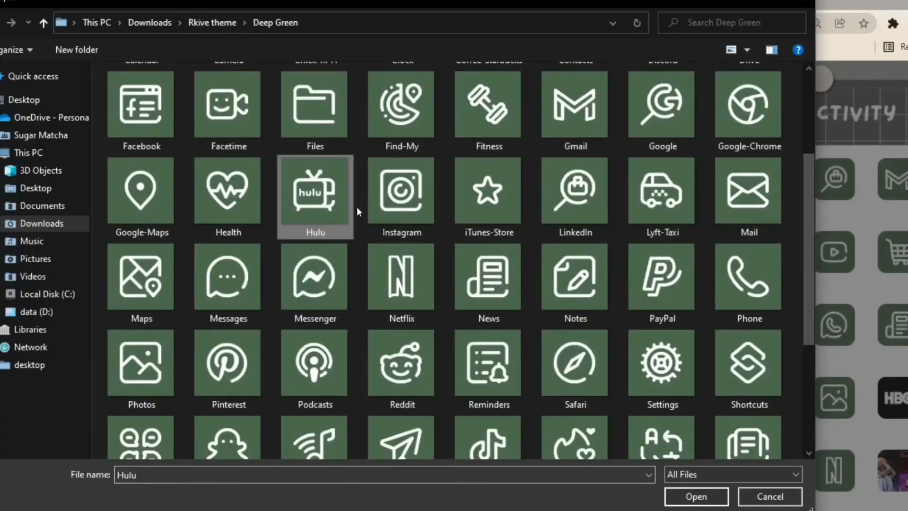
left_click(713, 490)
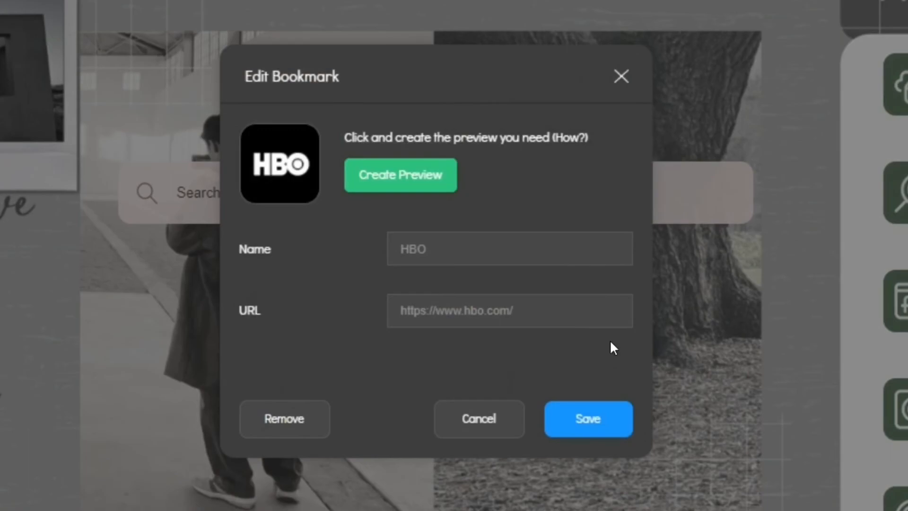
Give the HBO bookmark the Reddit image from the Deep Green folder and rename it as Reddit.
left_click(370, 180)
left_click(378, 302)
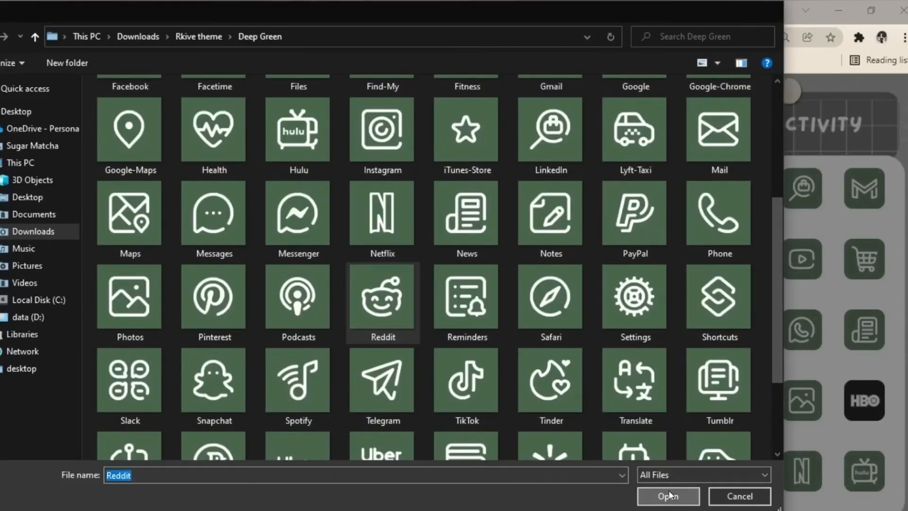
left_click(668, 492)
left_click_drag(426, 247, 336, 251)
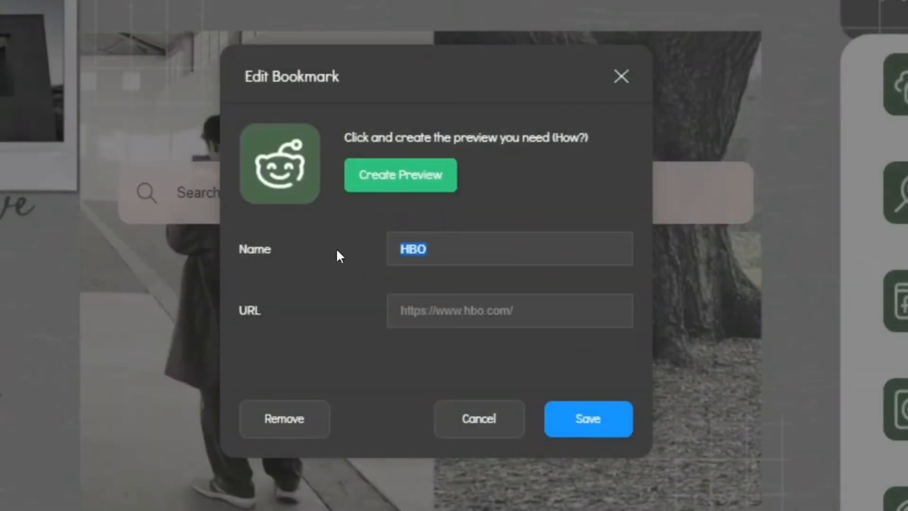
type("Reddit")
Replace hbo with reddit in the Reddit bookmark's URL and save the bookmark.
left_click(483, 310)
key("BackSpace")
key("BackSpace")
key("BackSpace")
type("rddit")
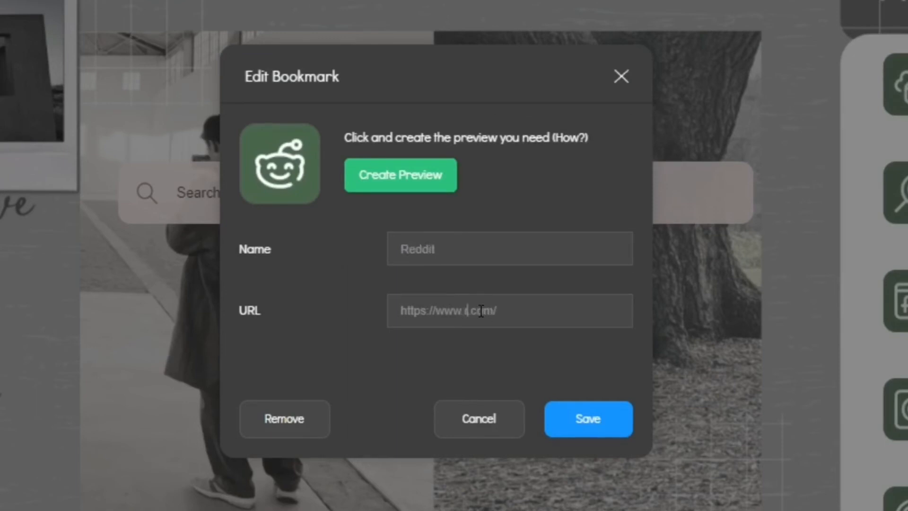
left_click(582, 422)
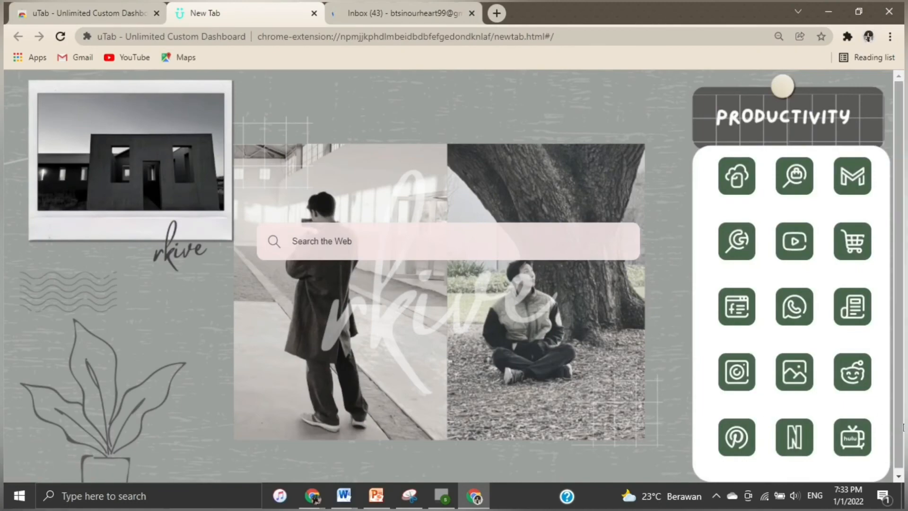
Check the search box and the full-screen clock view on the finished new tab page.
left_click(369, 235)
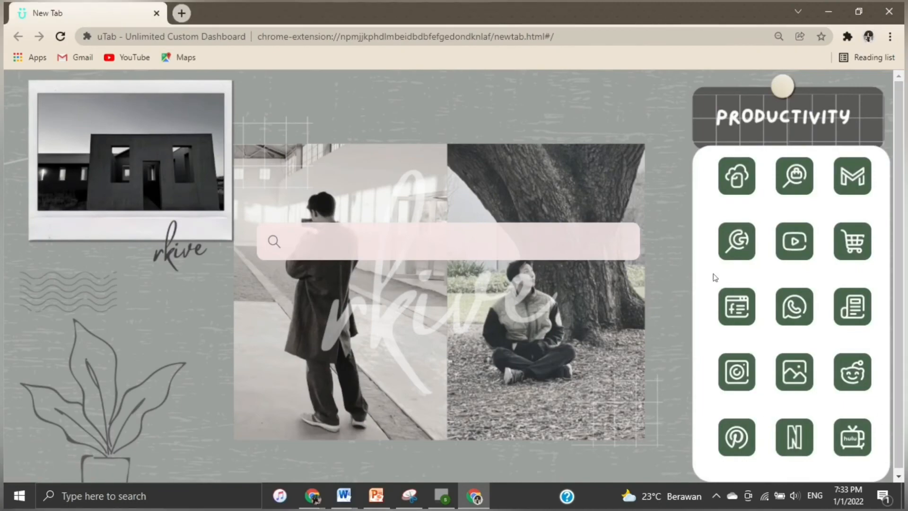
left_click(858, 209)
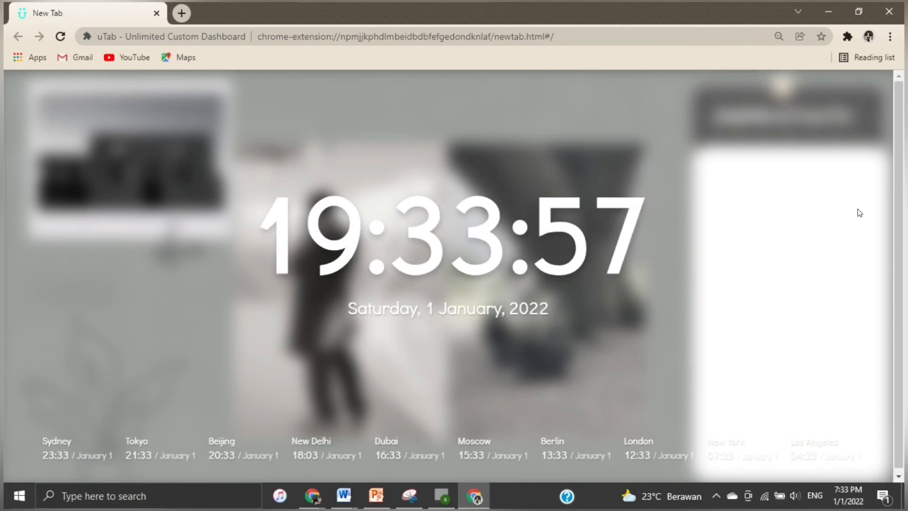
left_click(859, 213)
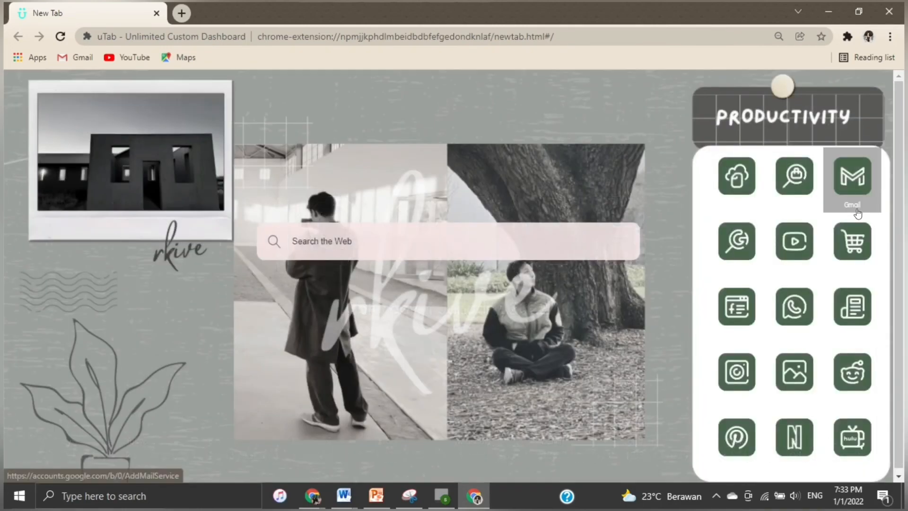
Test the bookmark with the News icon by viewing its Wikipedia page, and return to the new tab page.
left_click(862, 309)
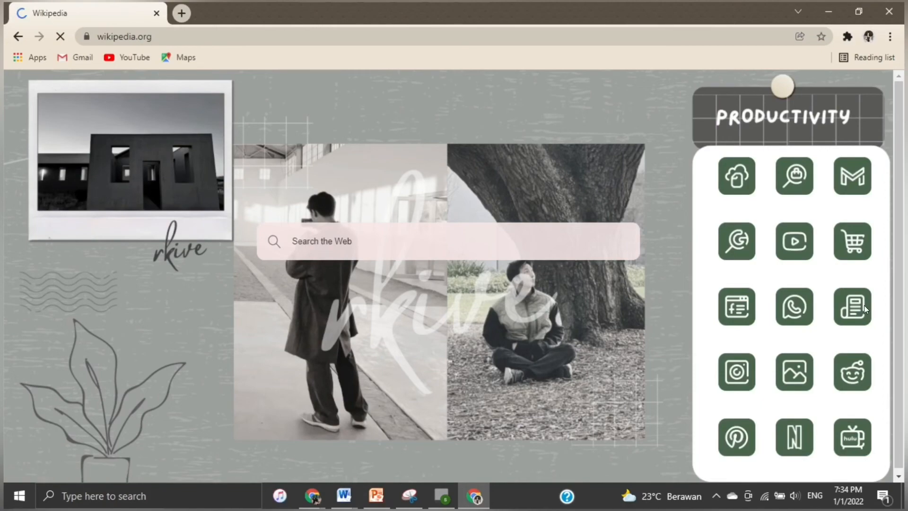
scroll(254, 168, "down", 4)
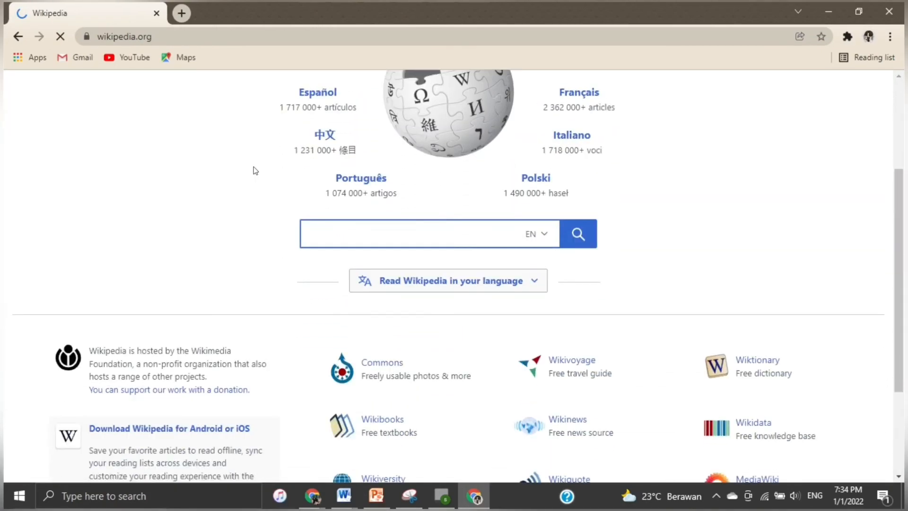
scroll(254, 169, "up", 4)
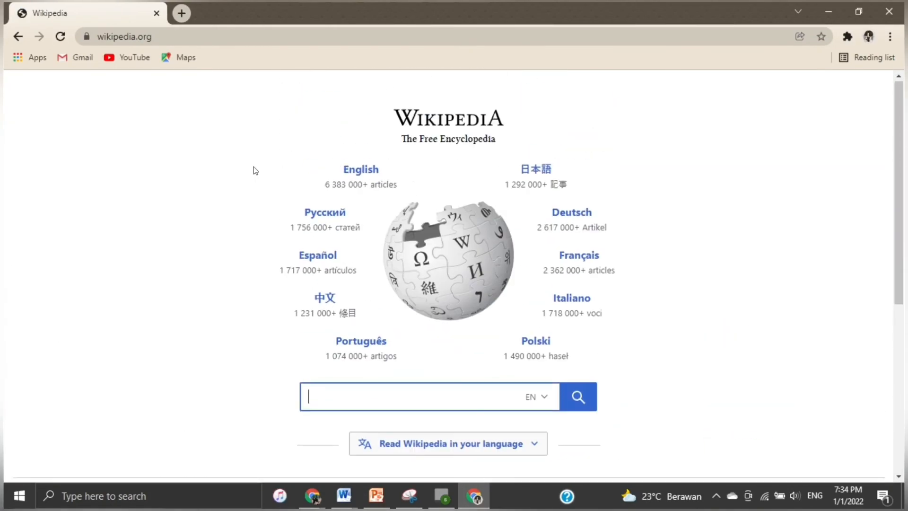
left_click(18, 36)
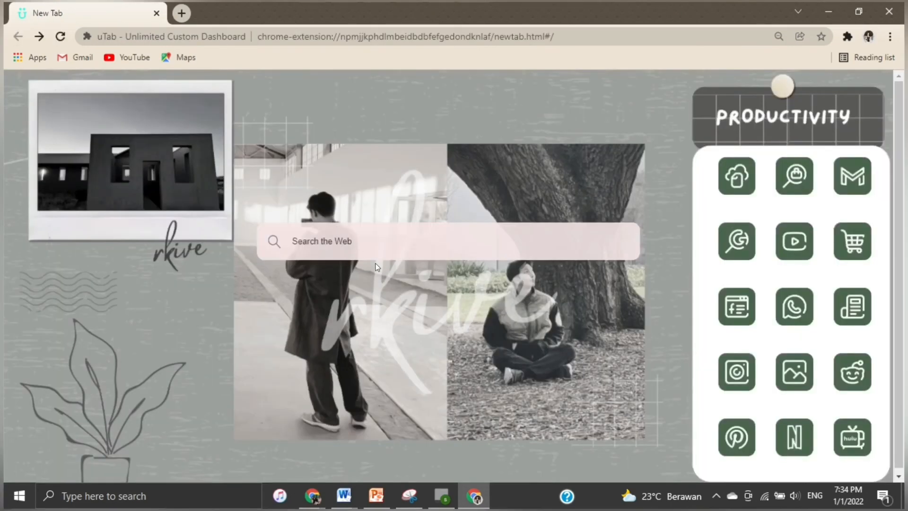